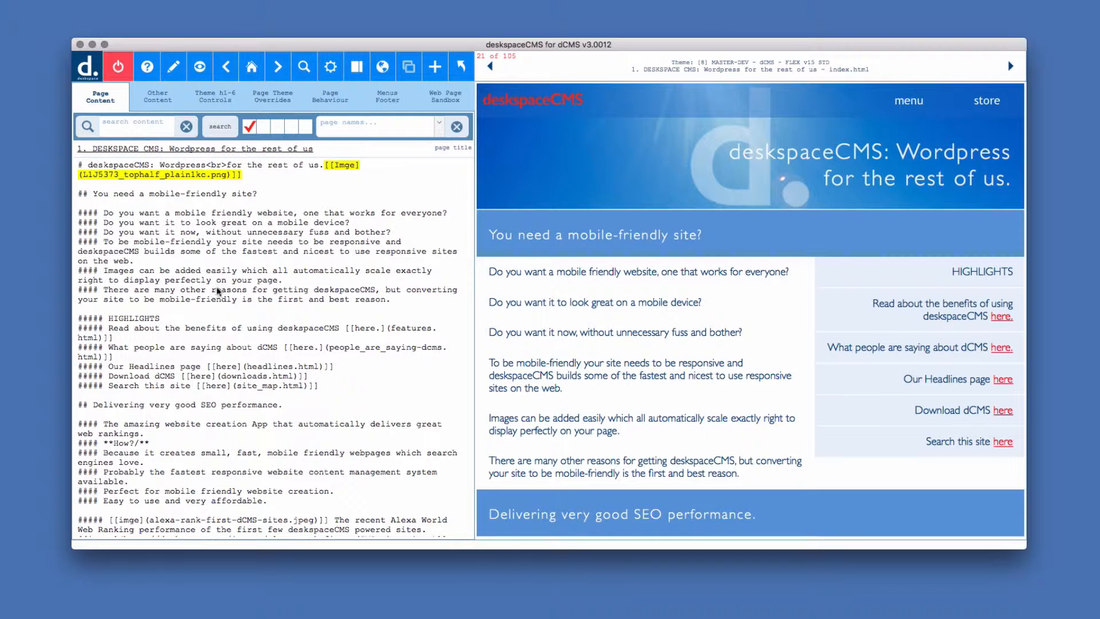
Step: Compare the home page's local preview with its live web page, then return to the local preview
click(218, 291)
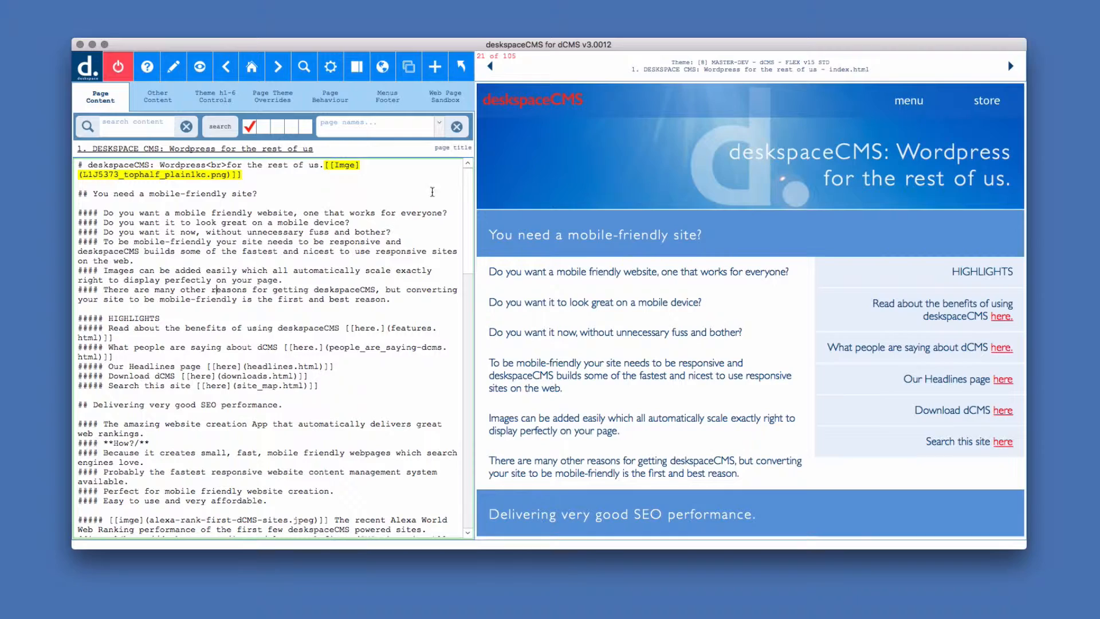
mouse_move(469, 206)
mouse_down()
mouse_move(475, 459)
mouse_move(464, 190)
mouse_up()
click(383, 67)
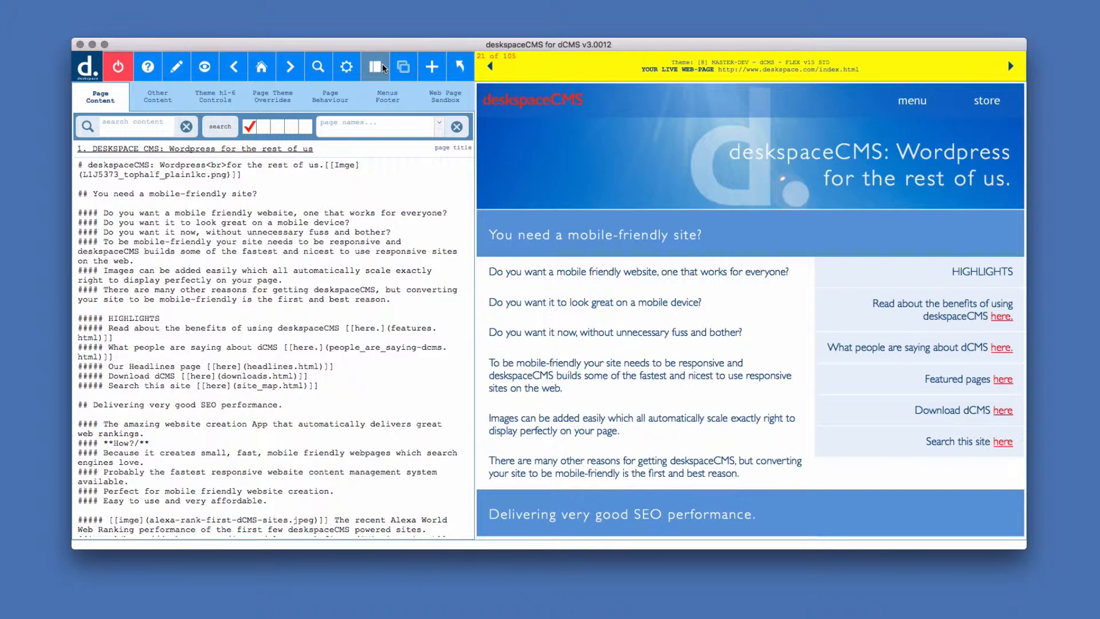
click(381, 67)
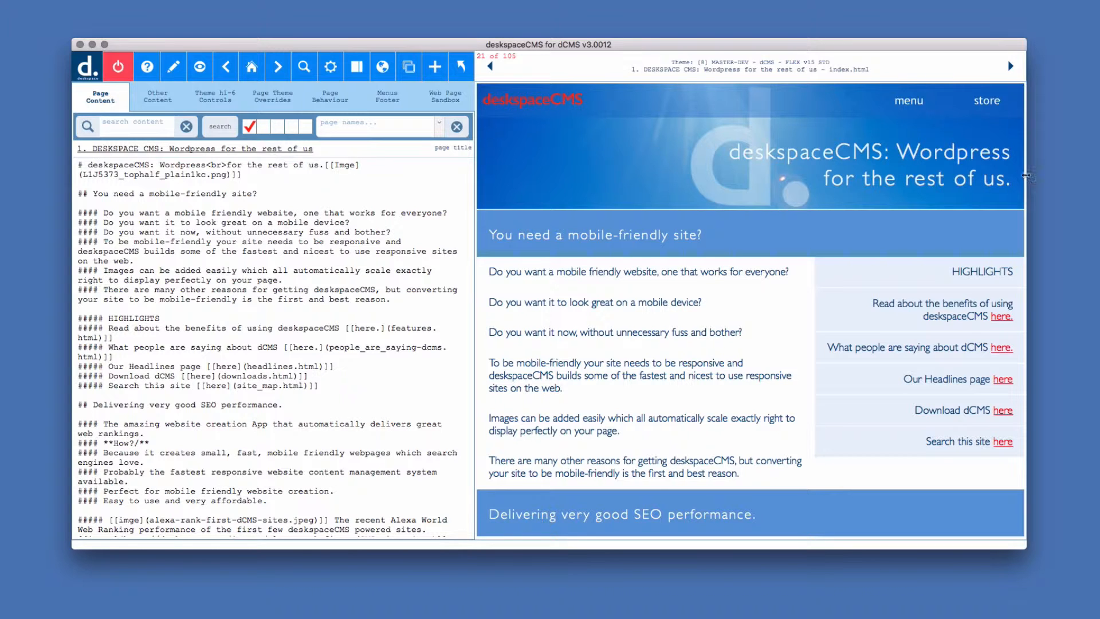
Step: Narrow the main window to a mobile width and widen it again to examine how the page and logo respond
drag(1020, 176, 912, 176)
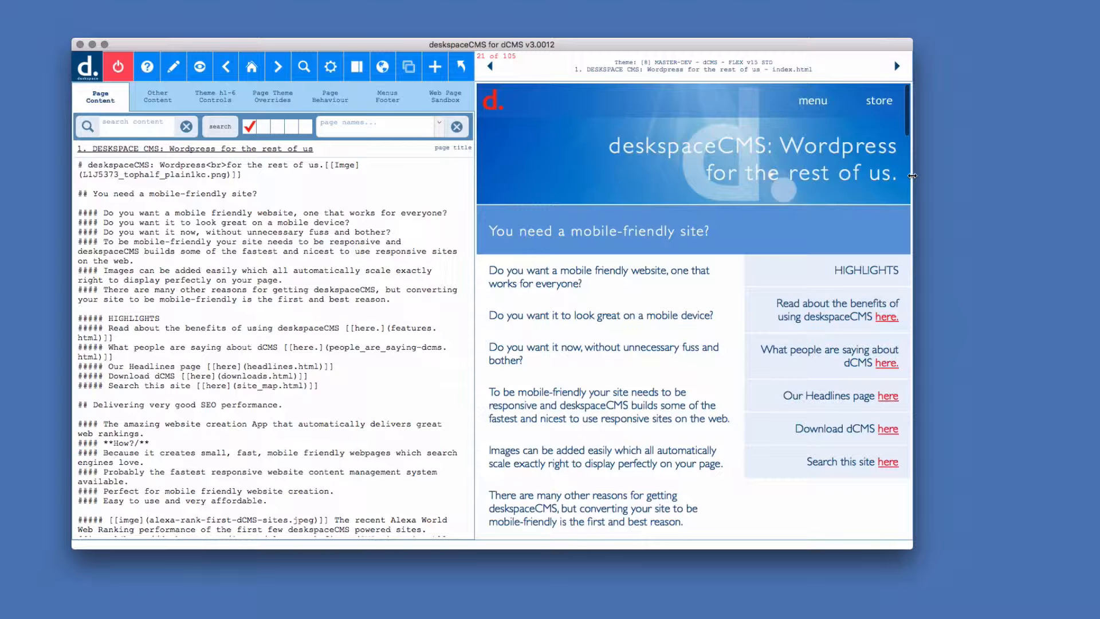
drag(912, 176, 682, 171)
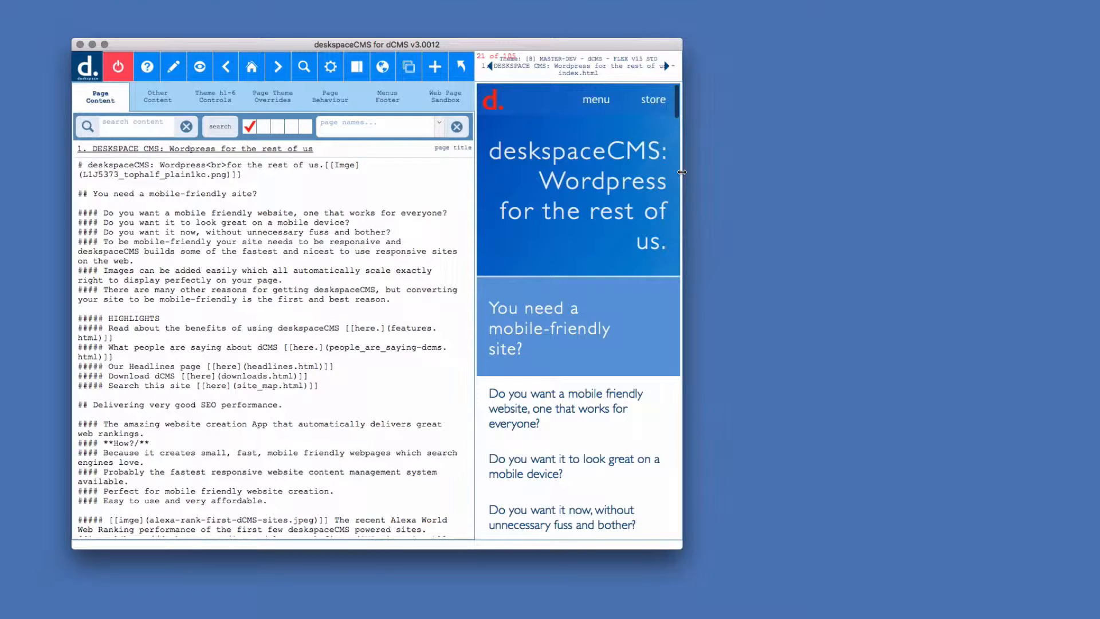
drag(684, 172, 994, 183)
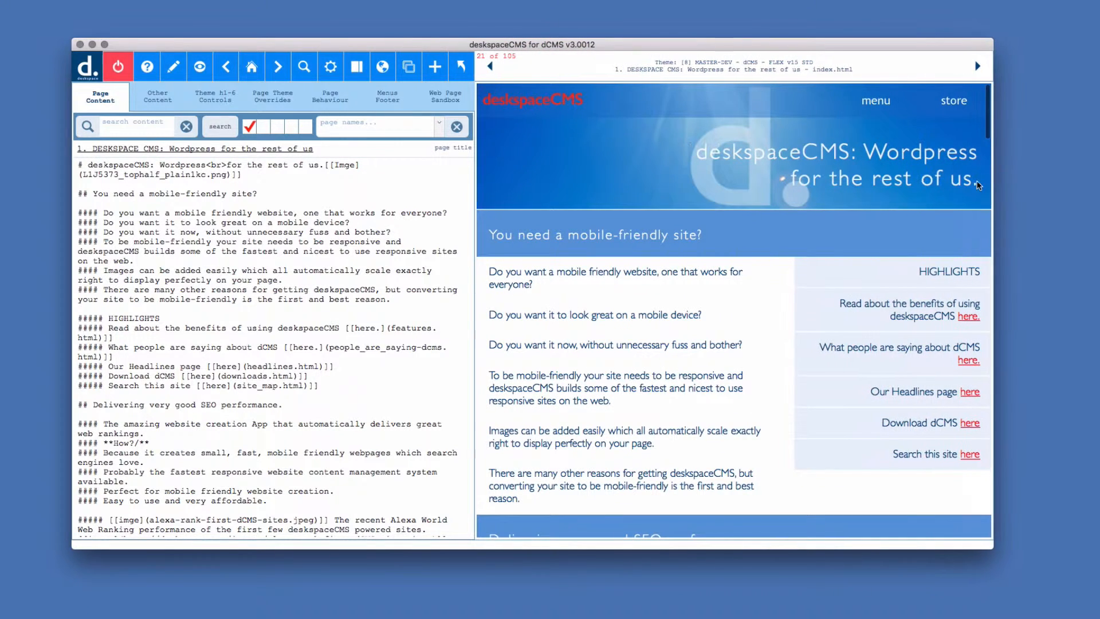
Step: Open the web server settings and widen the settings window so the logo file paths are fully readable
click(330, 67)
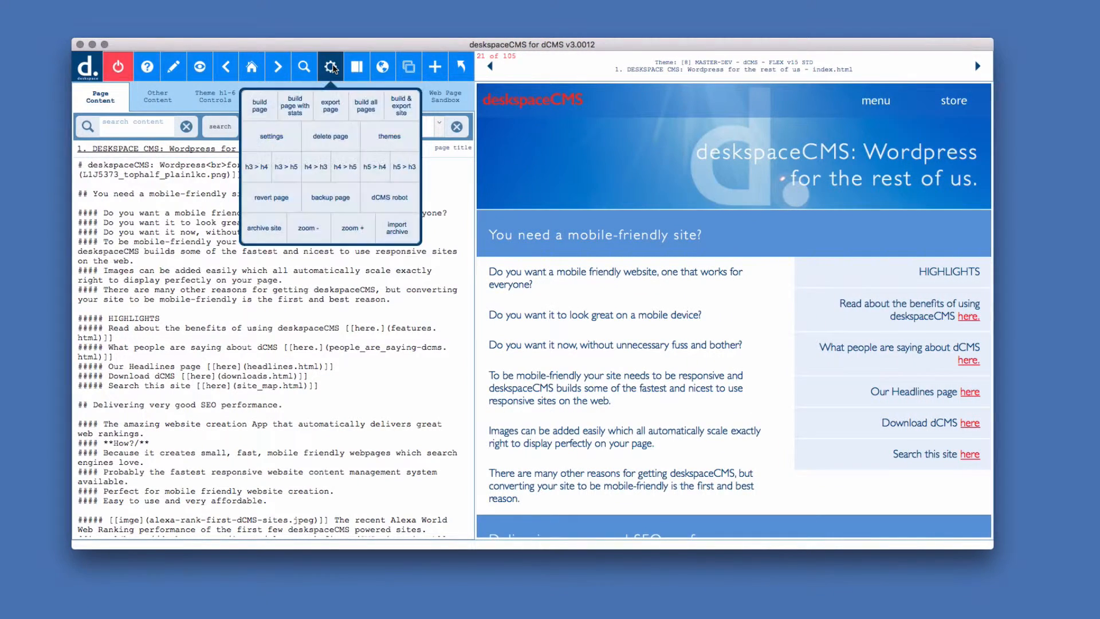
click(274, 138)
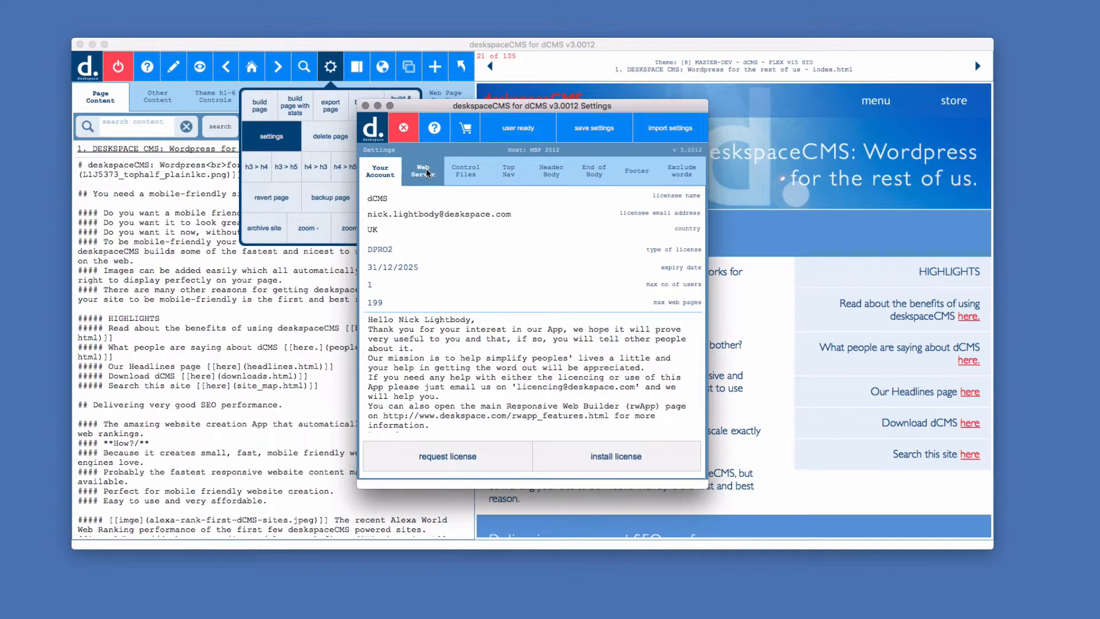
click(430, 170)
drag(532, 118, 538, 63)
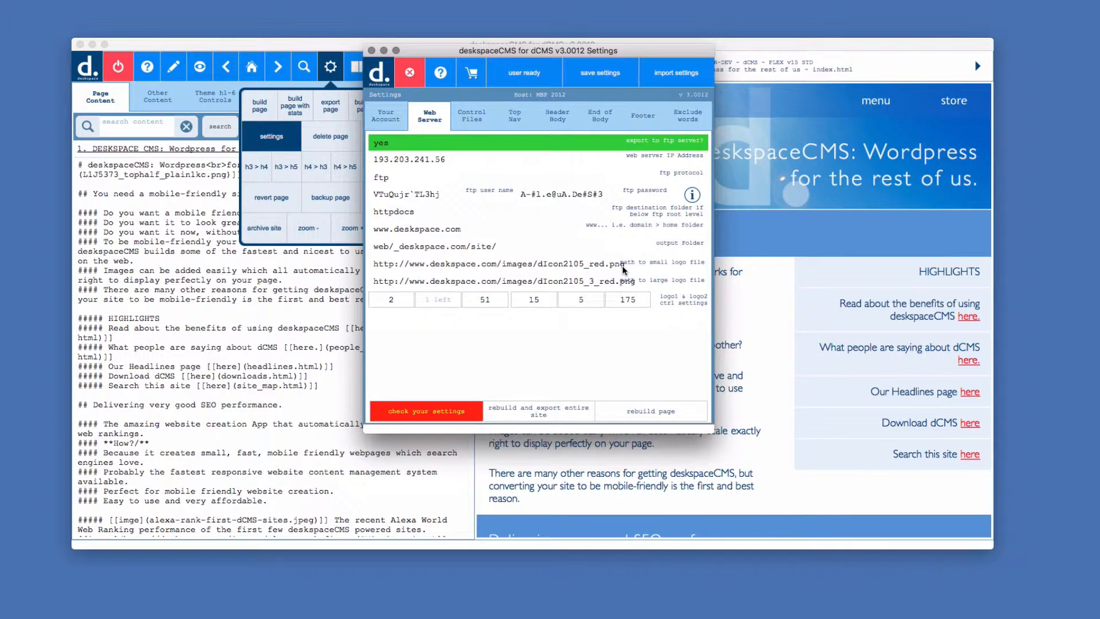
drag(713, 275, 774, 278)
drag(596, 55, 550, 69)
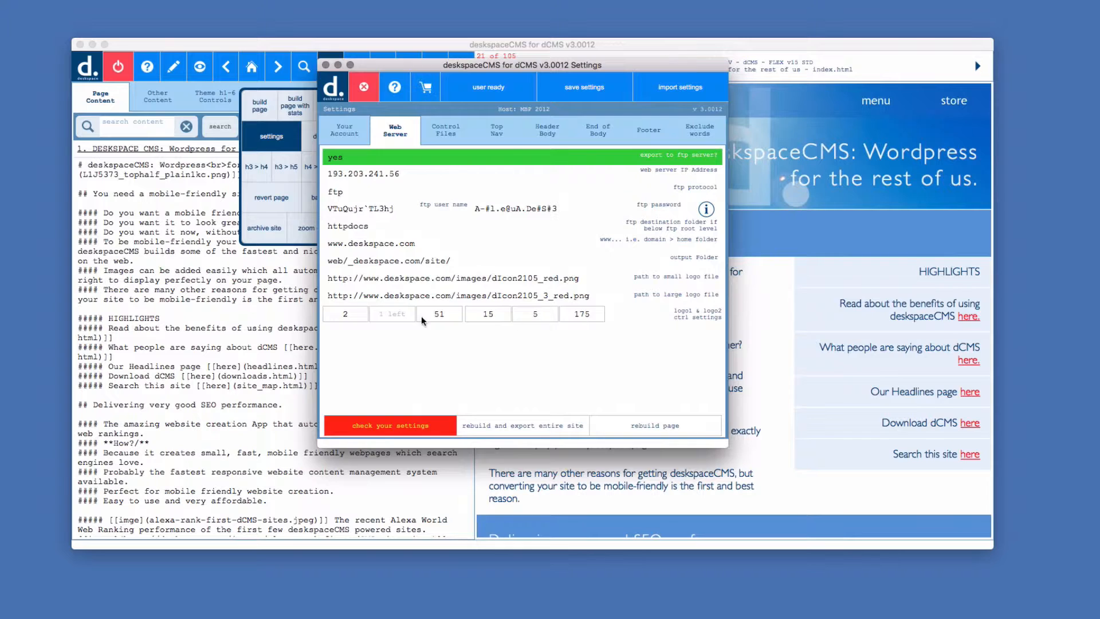
Step: Re-enter 2 as the first and 51 as the third value in the logo control settings
click(349, 315)
key(BackSpace)
click(344, 314)
text(2)
click(441, 315)
key(BackSpace)
key(BackSpace)
click(434, 335)
click(434, 314)
text(51)
click(461, 330)
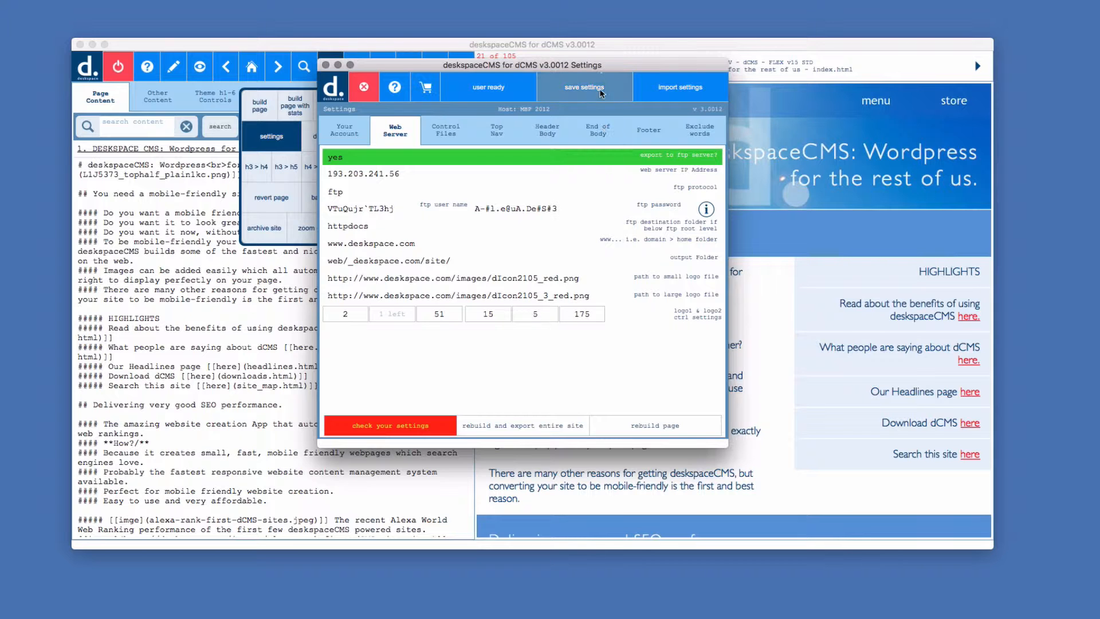
Step: Set the last logo control value to 250 and rebuild the page to preview the large logo at that size
drag(584, 71, 383, 95)
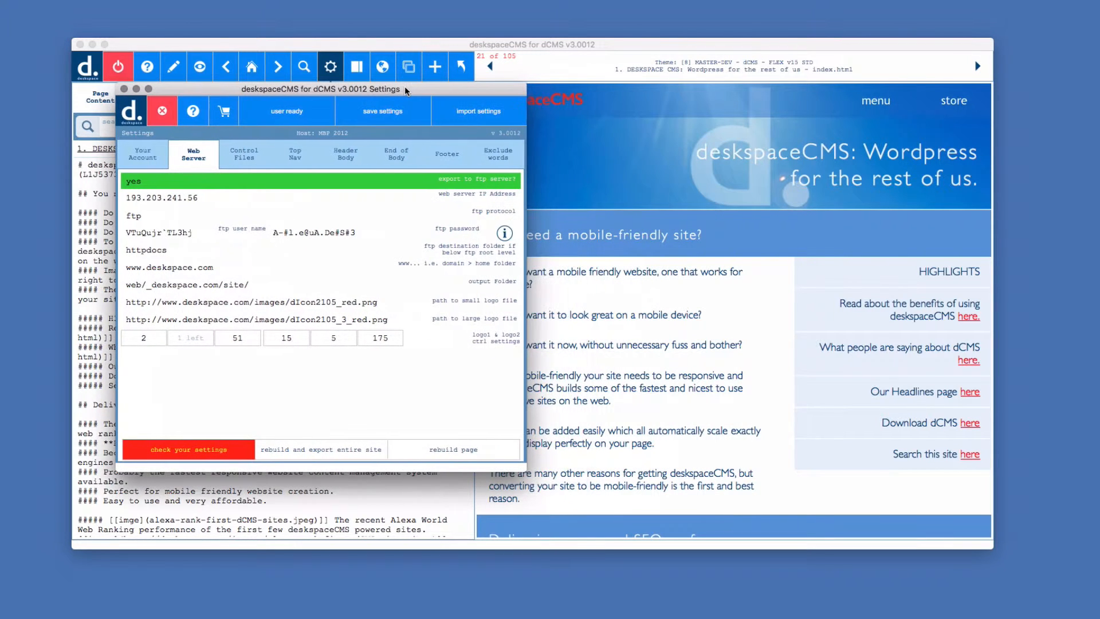
click(432, 450)
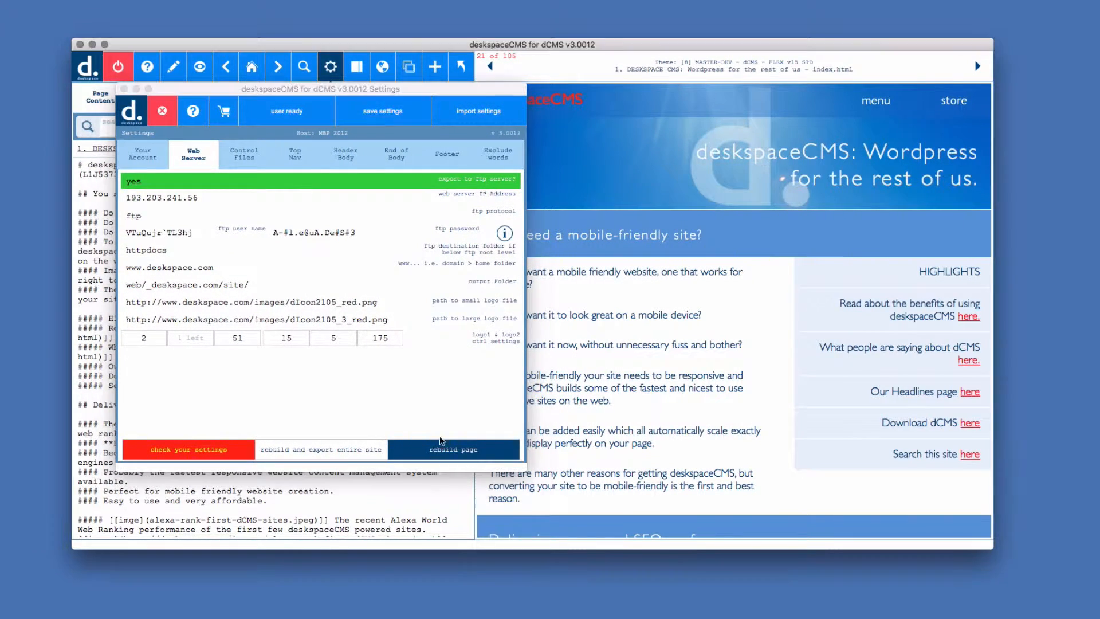
drag(480, 95, 428, 92)
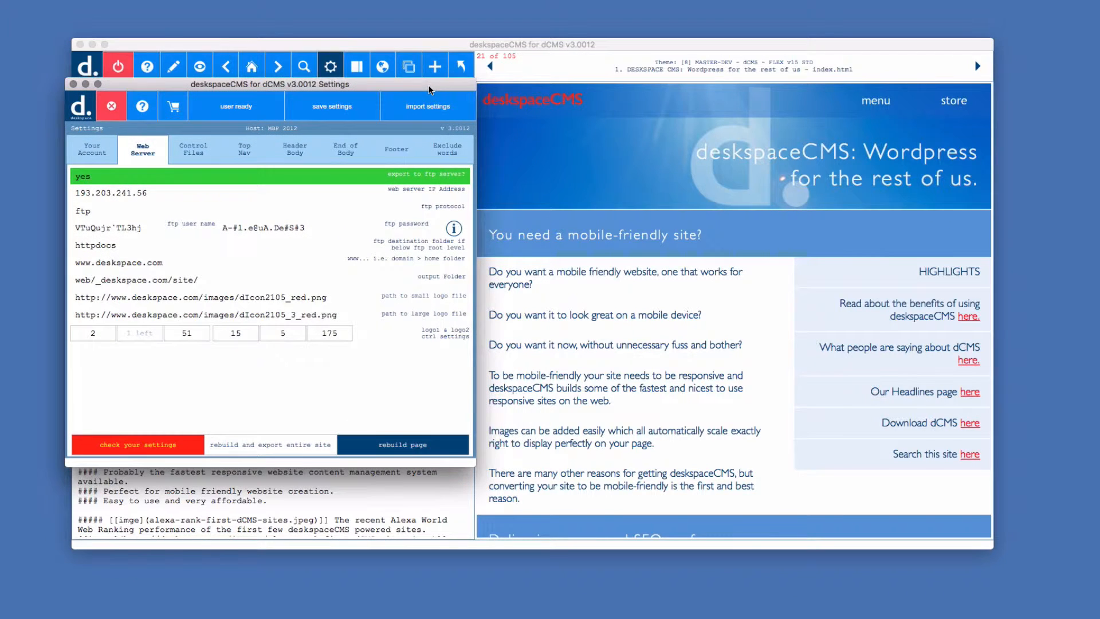
double_click(336, 337)
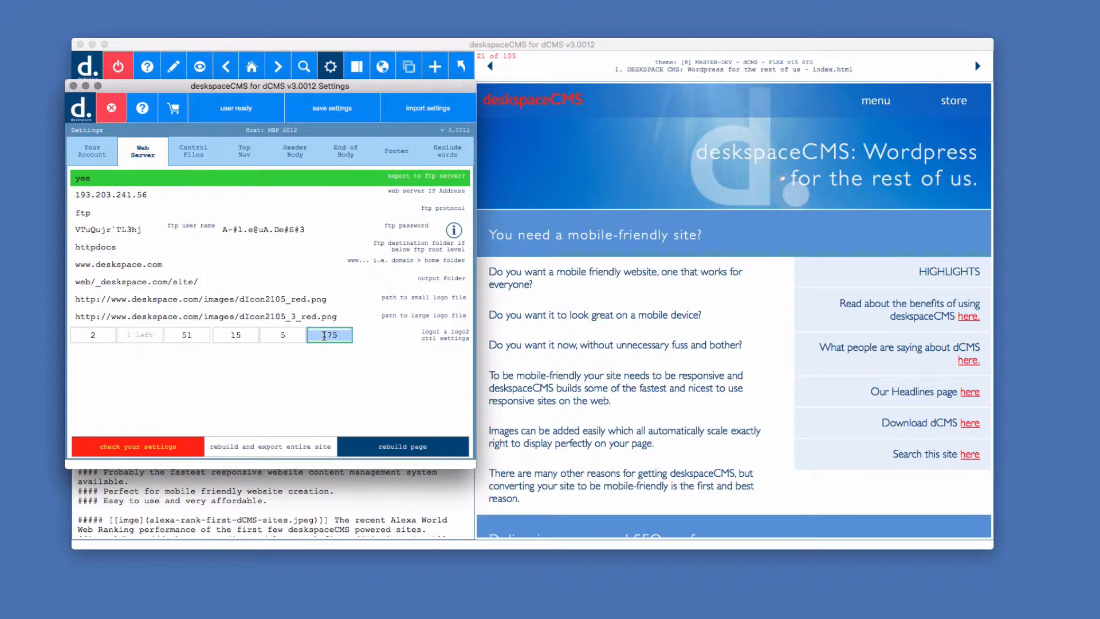
text(250)
click(416, 448)
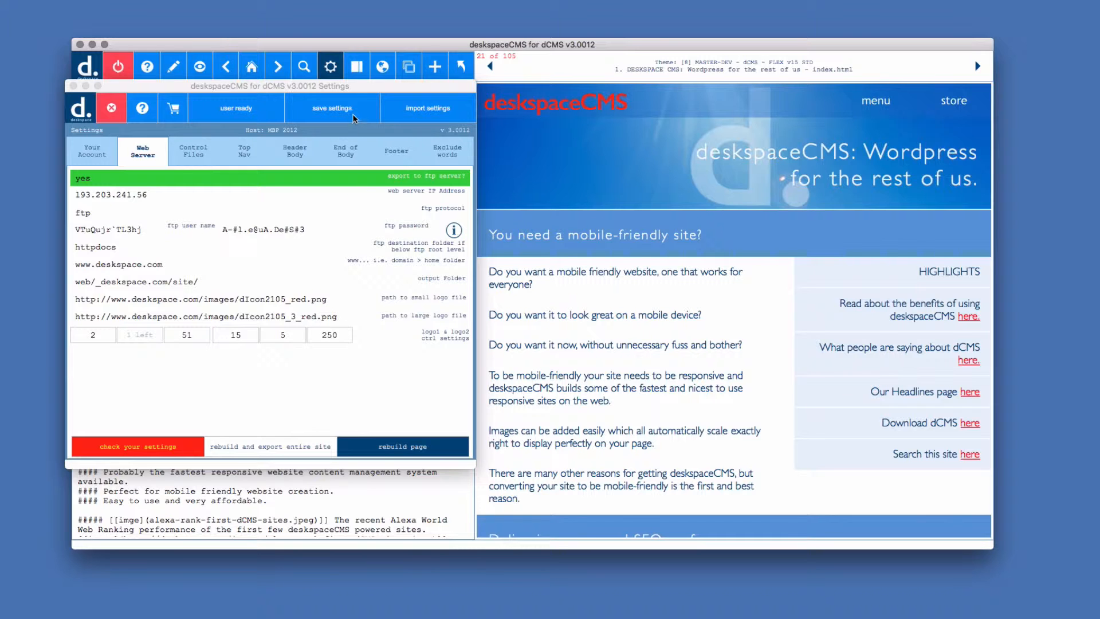
Step: Set the last logo control value to 175
drag(350, 87, 516, 97)
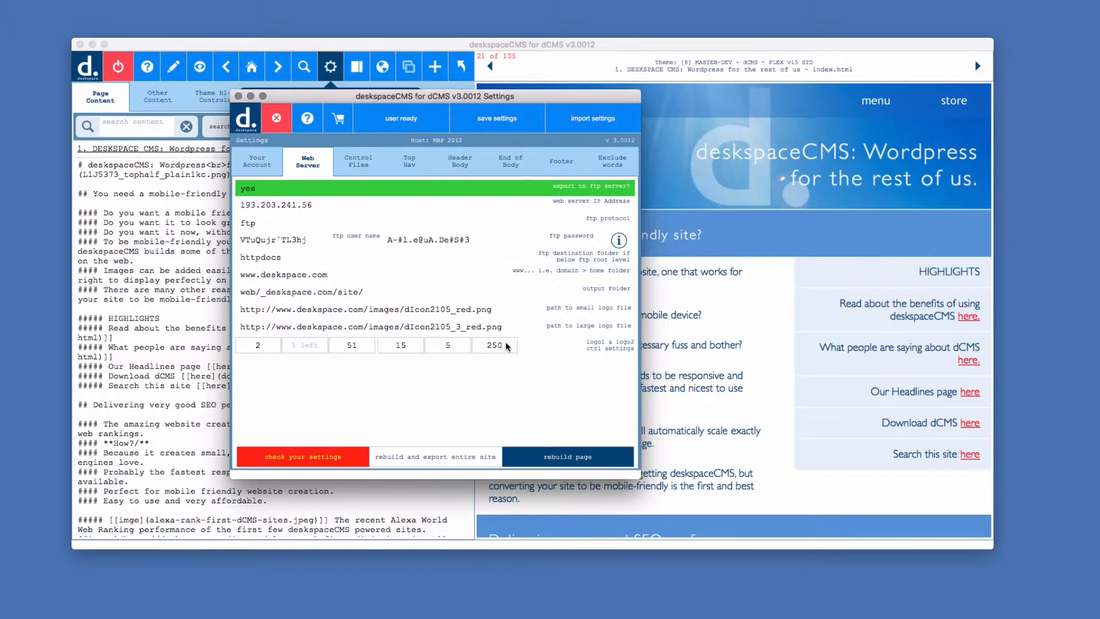
double_click(485, 345)
text(175)
key(Return)
drag(560, 96, 688, 108)
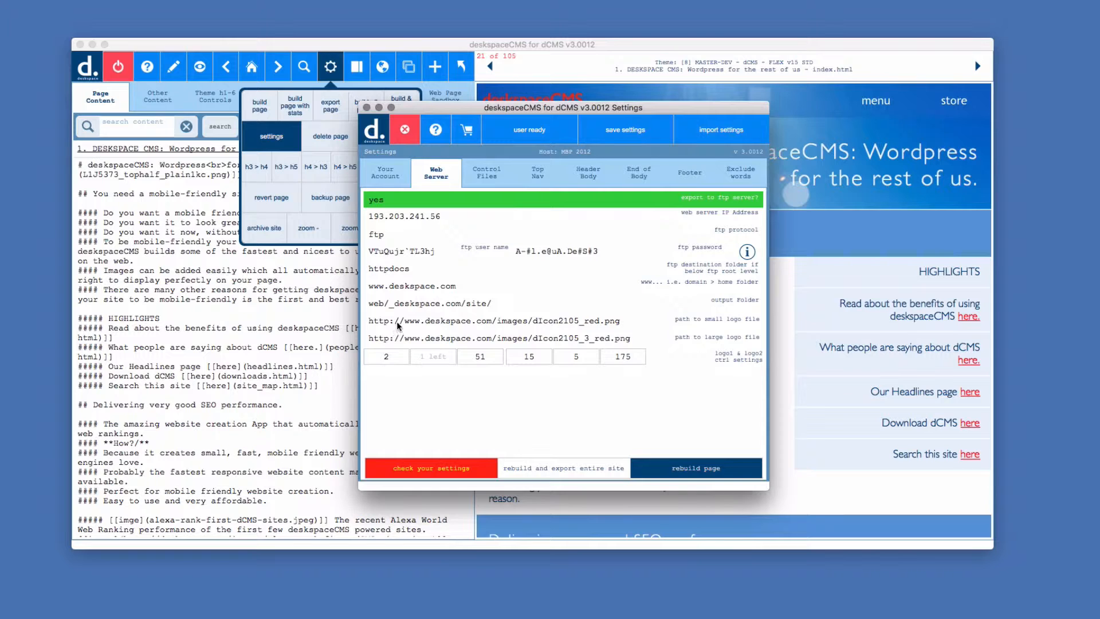
key(super+Tab)
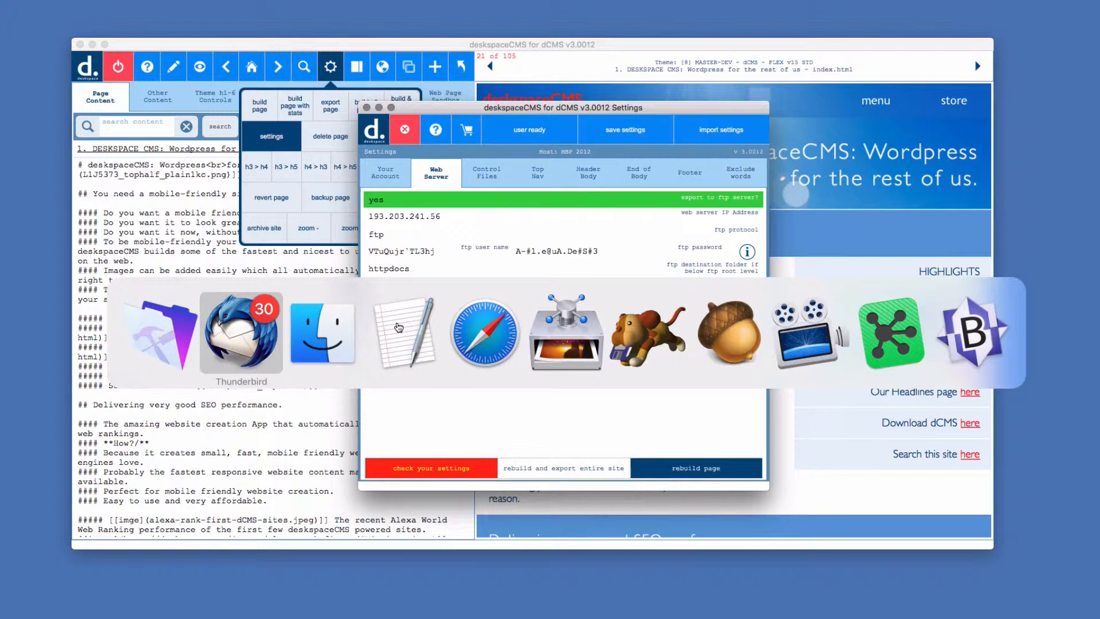
key(super+Tab)
key(super+Tab)
key(super+Tab)
key(super+Tab)
key(super+Tab)
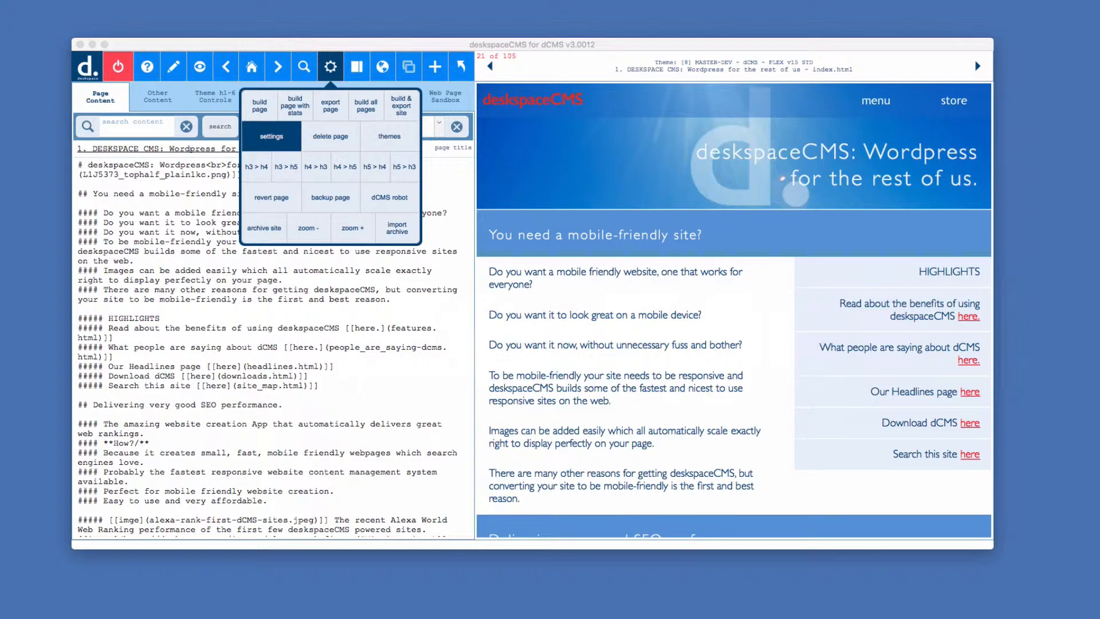
drag(95, 617, 78, 4)
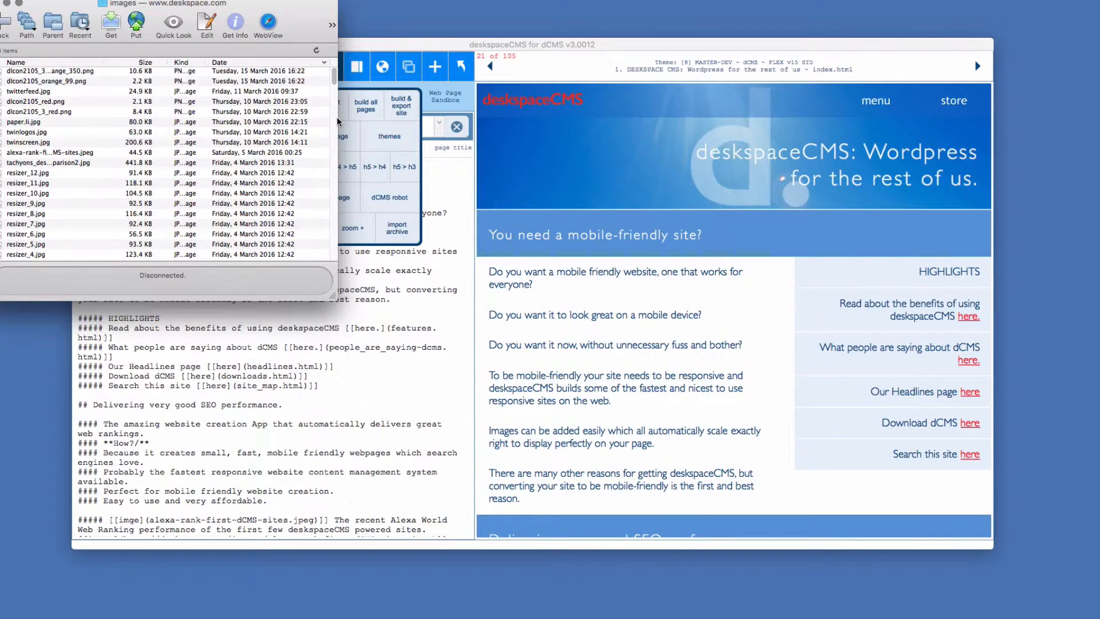
drag(335, 298, 444, 291)
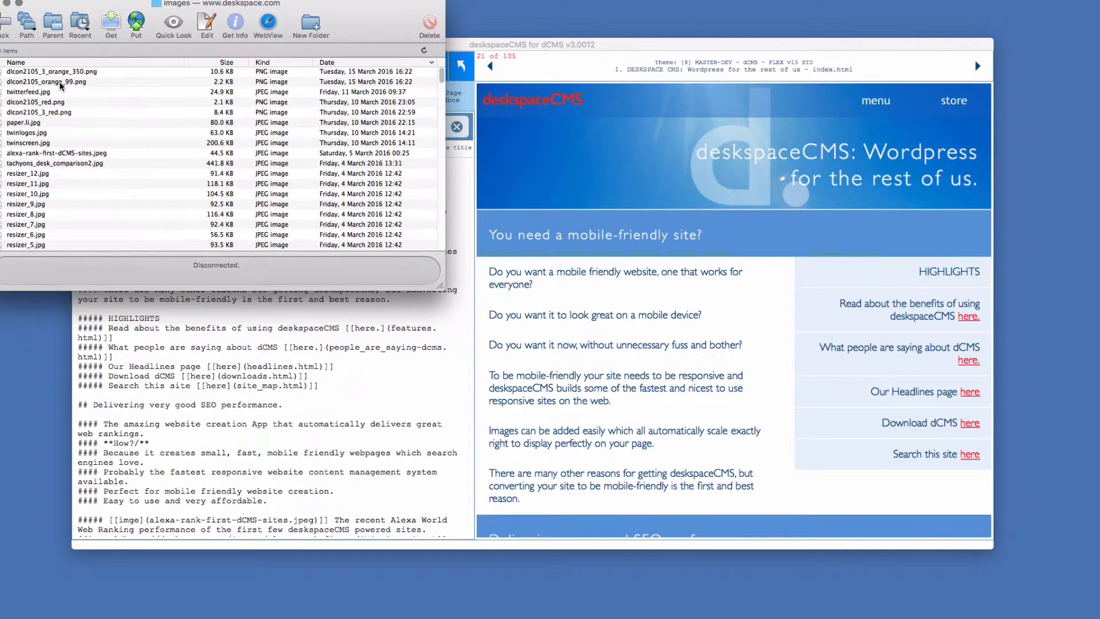
Step: Copy the file name dIcon2105_orange_99.png from the images folder and use it as the file name in the small logo path
click(32, 84)
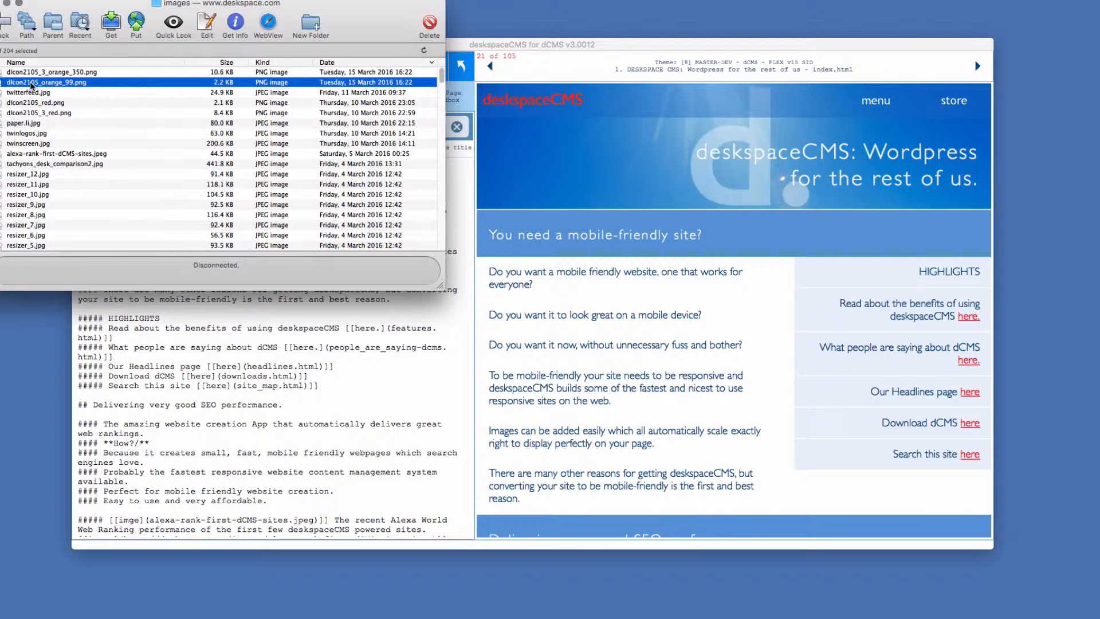
click(31, 83)
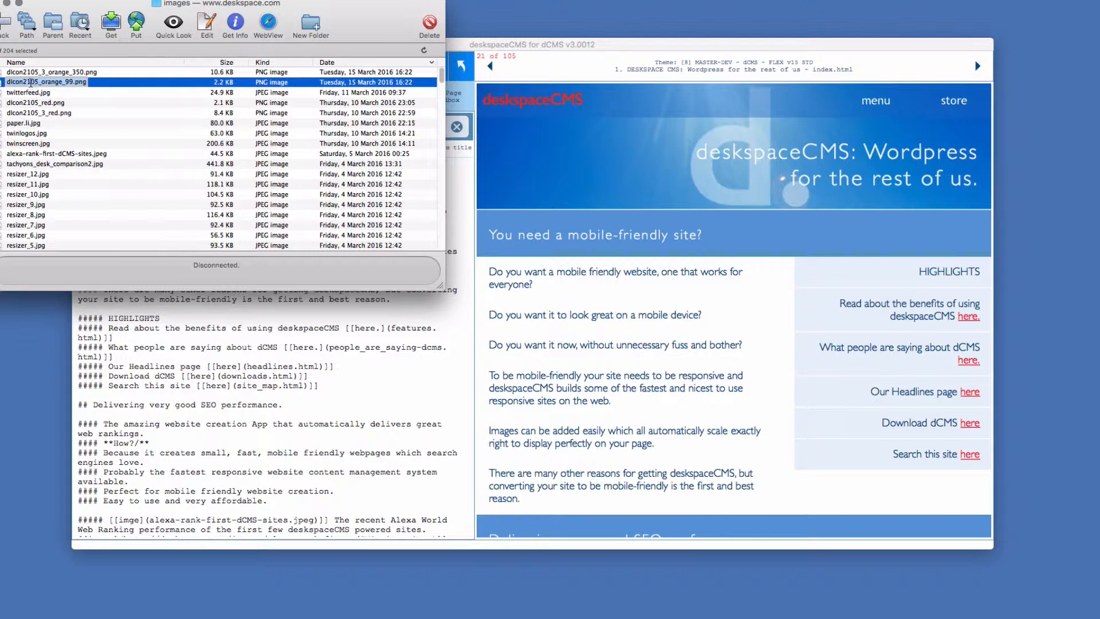
click(33, 89)
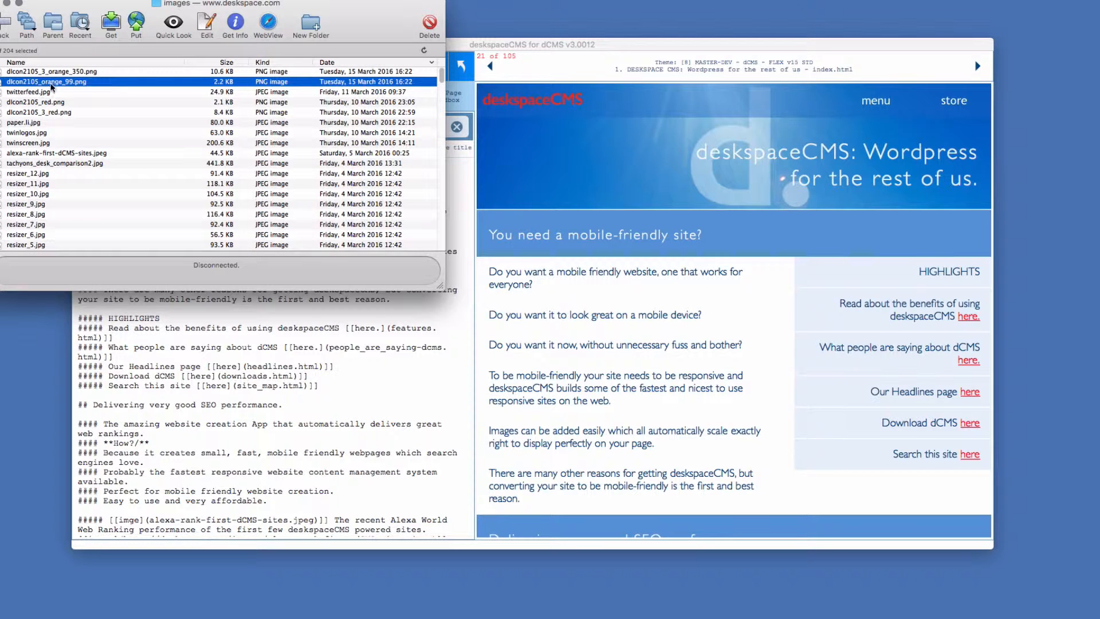
click(63, 82)
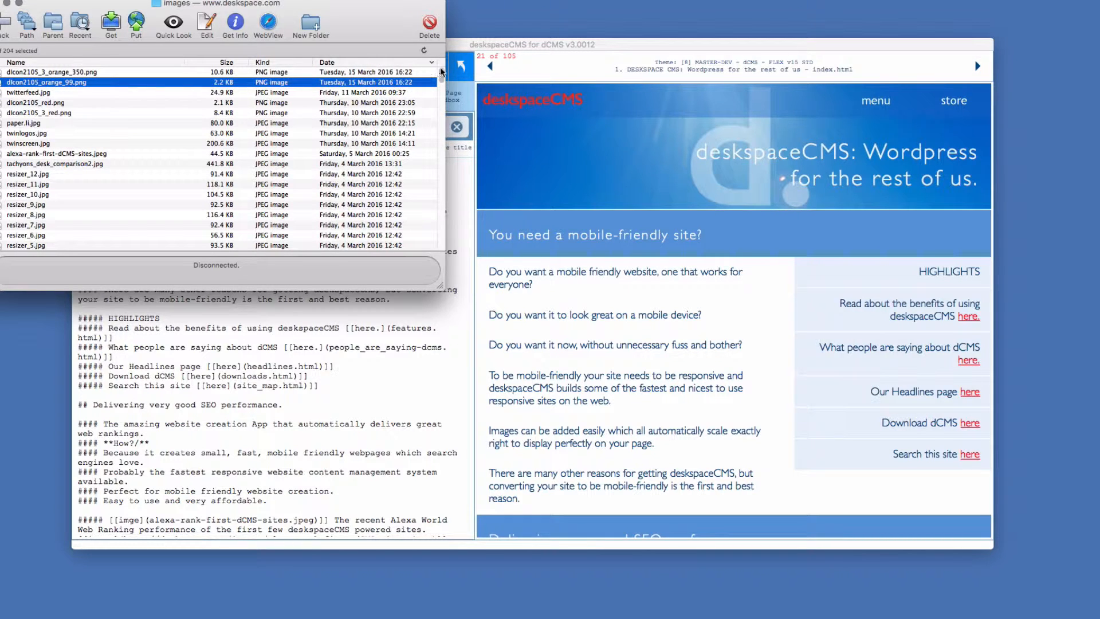
click(490, 47)
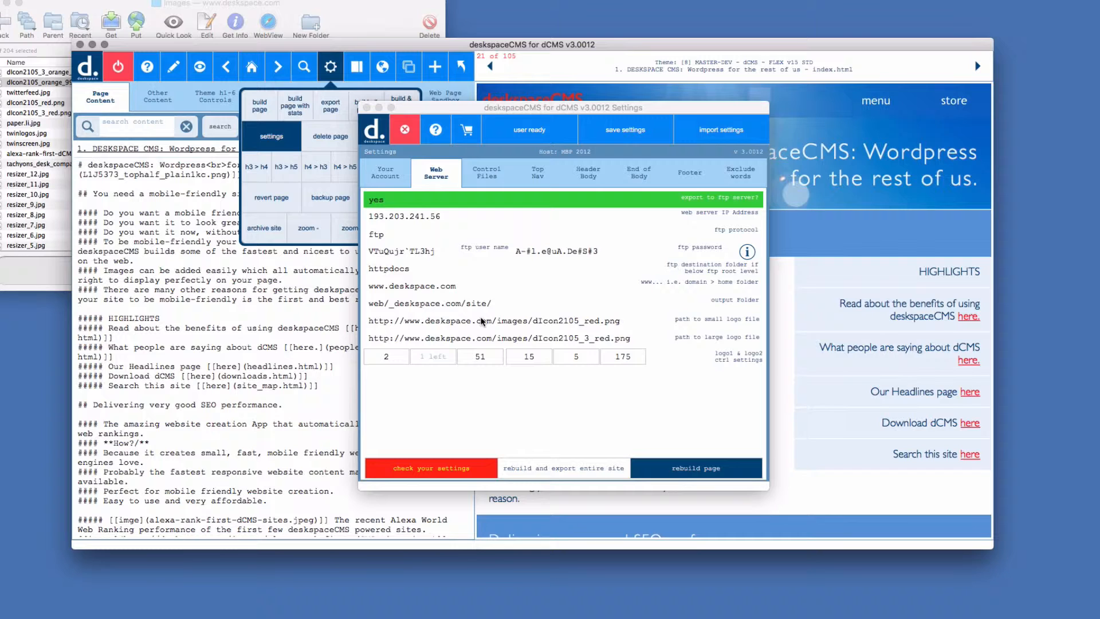
click(560, 330)
click(603, 324)
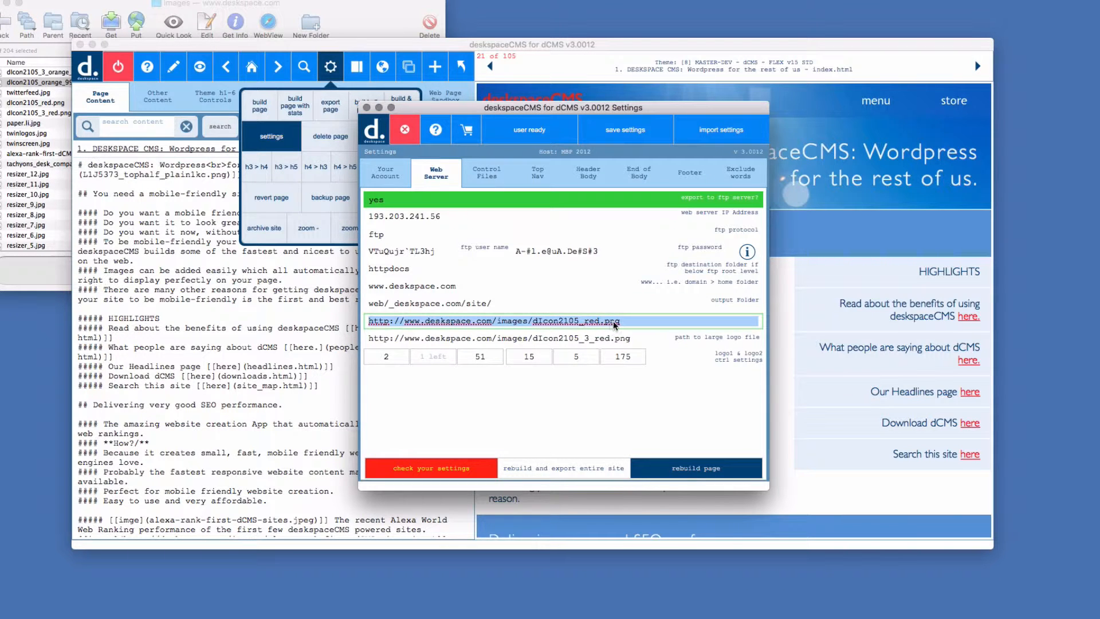
click(562, 321)
drag(533, 320, 622, 320)
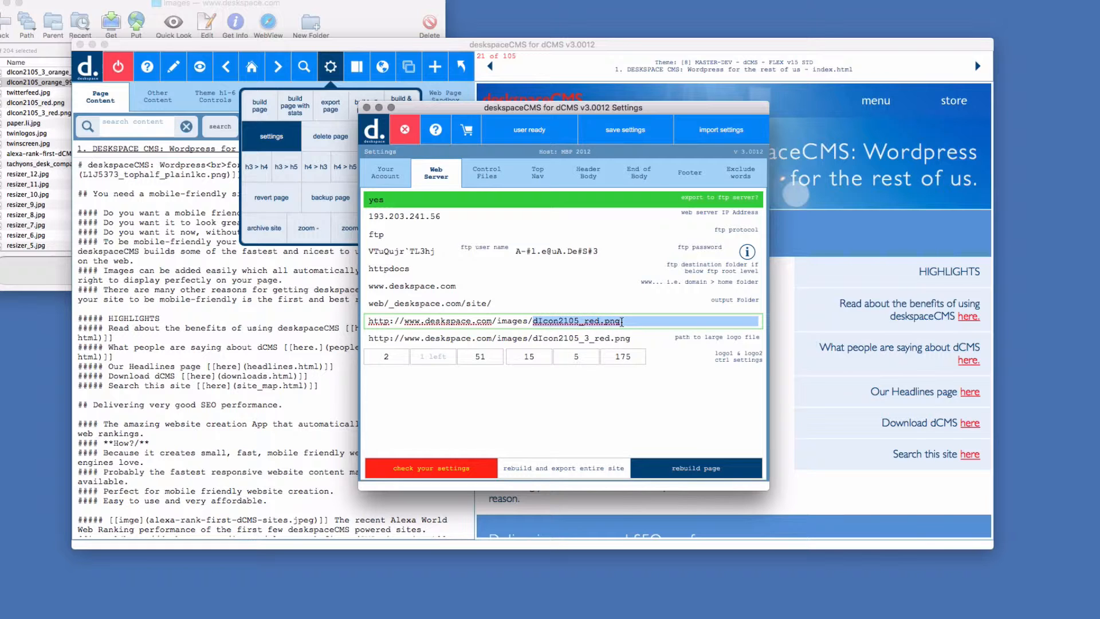
text(dIcon2105_orange_99.png)
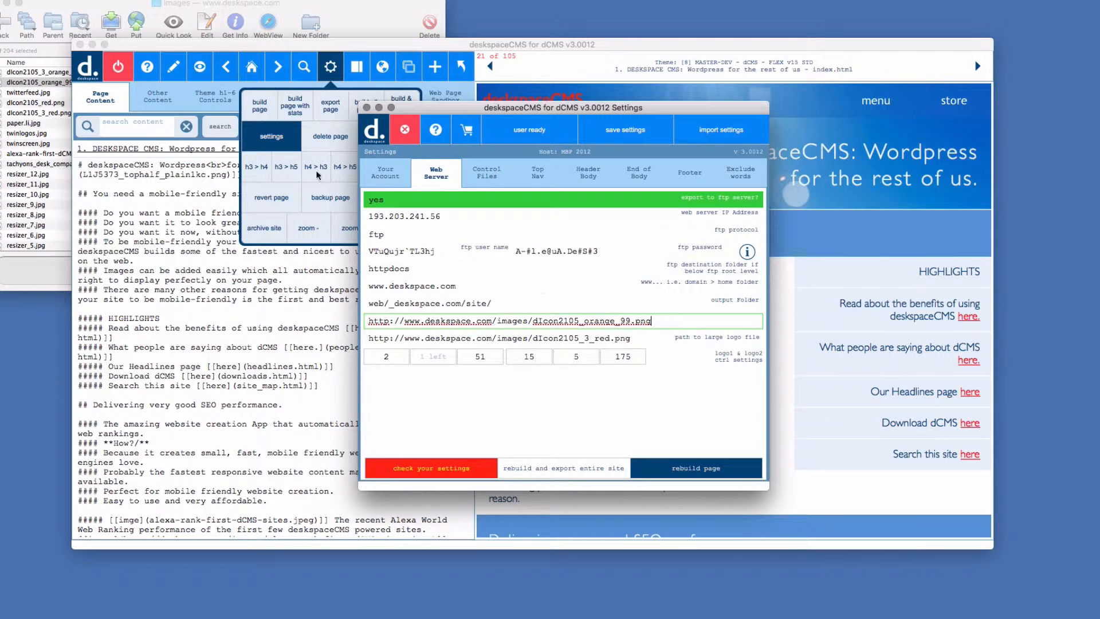
Step: Copy the file name dIcon2105_3_orange_350.png from the images folder and use it as the file name in the large logo path
click(49, 74)
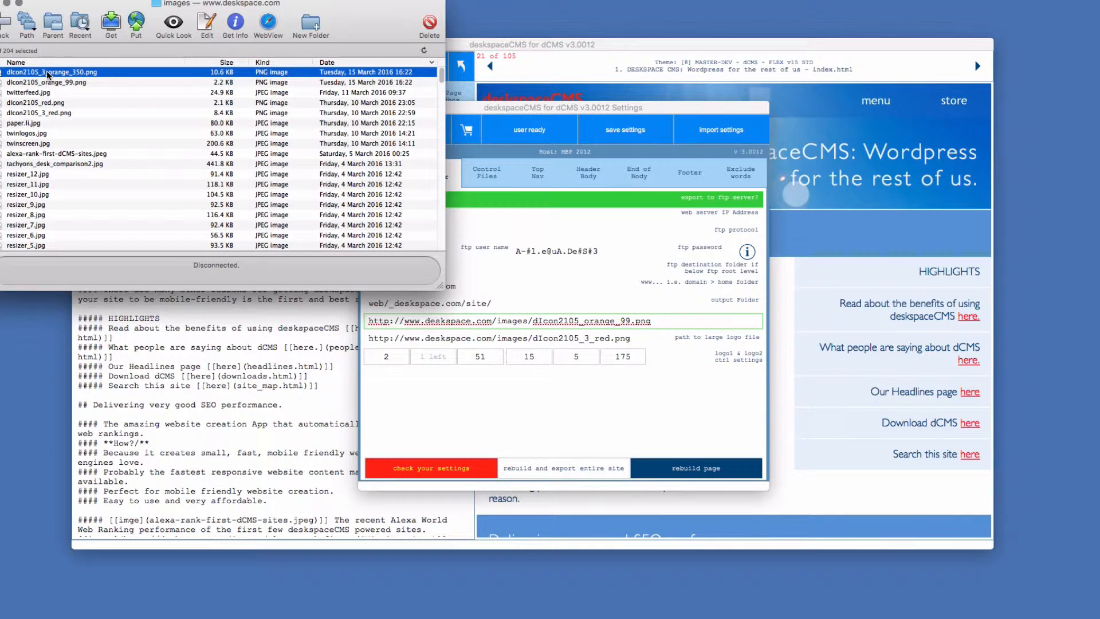
click(49, 72)
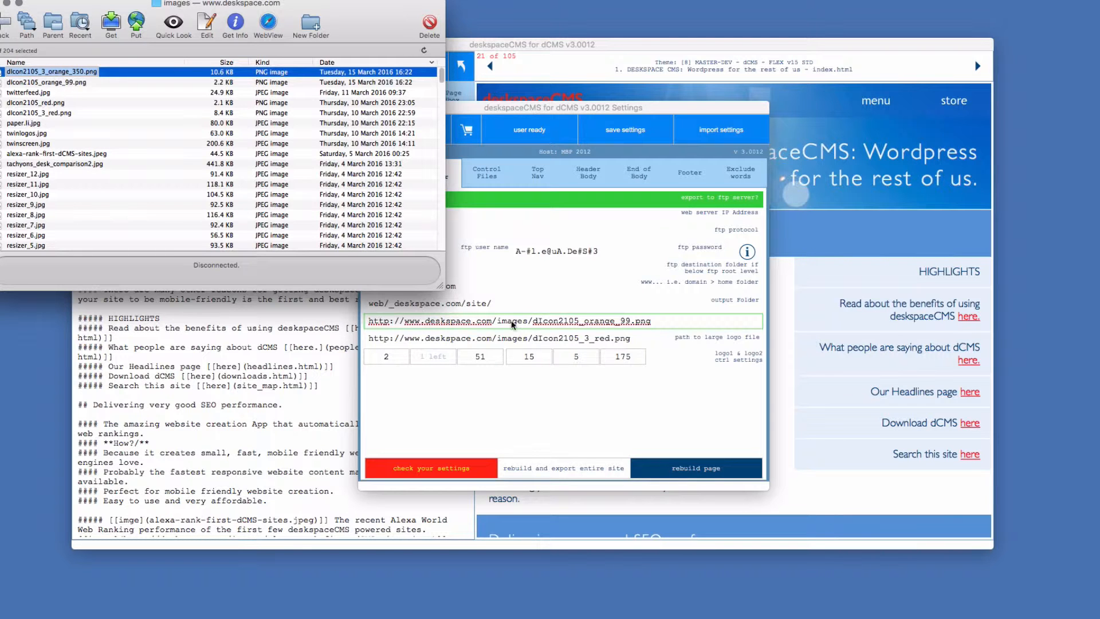
click(595, 340)
click(580, 339)
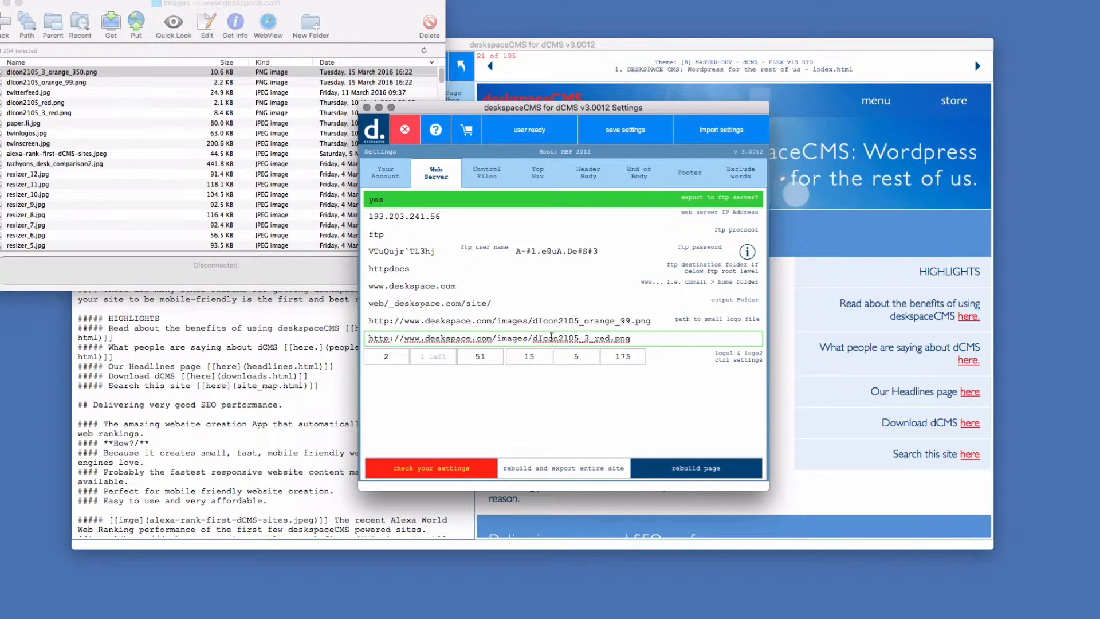
drag(531, 338, 629, 341)
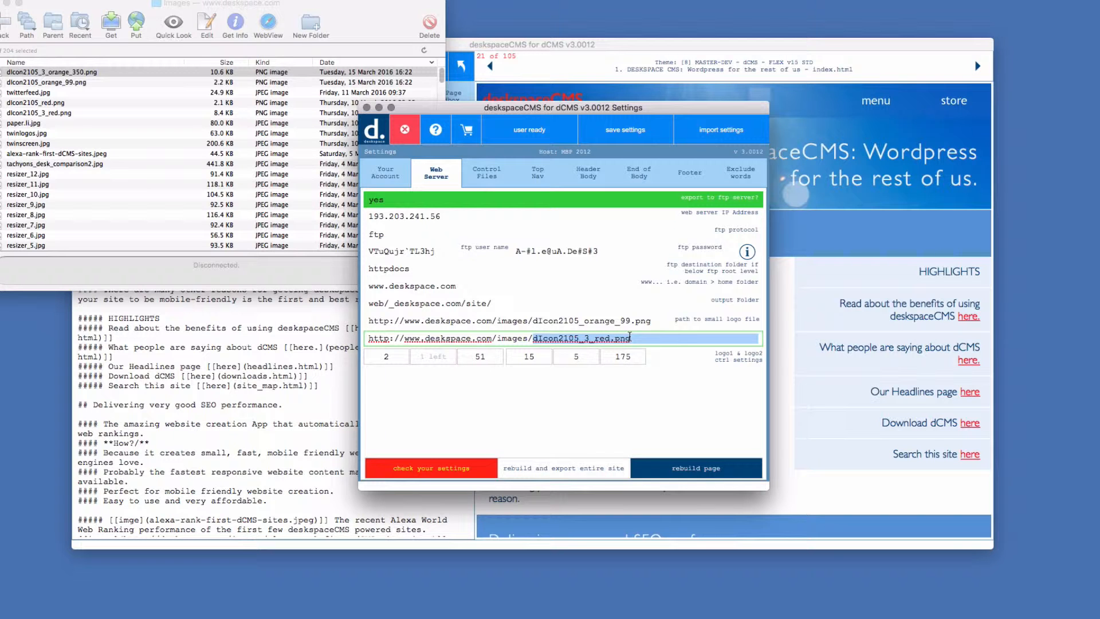
text(dIcon2105_3_orange_350.png)
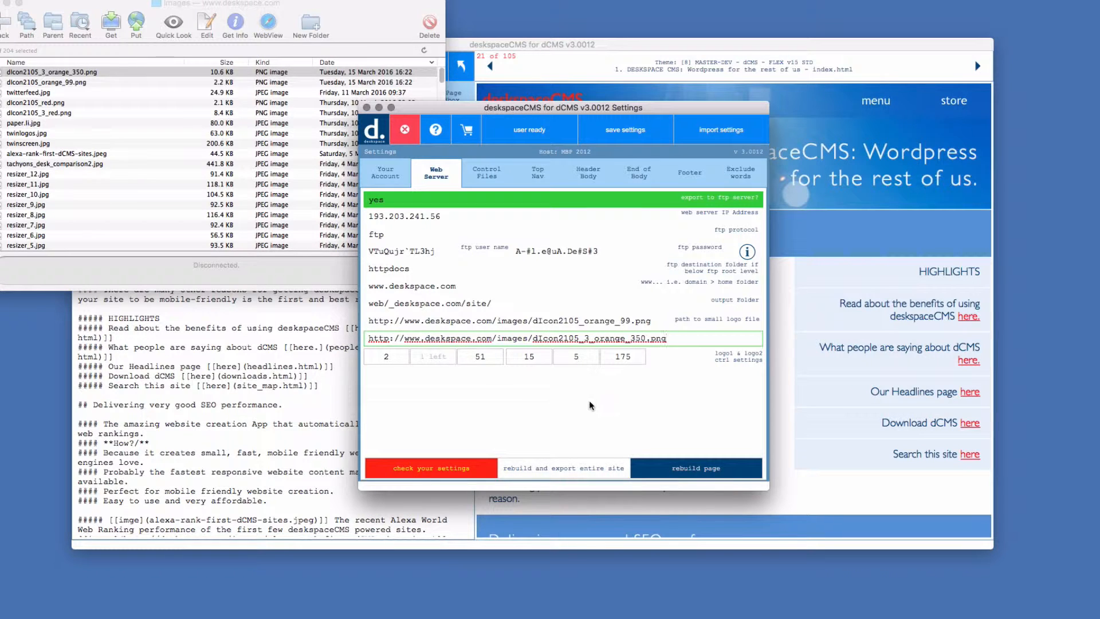
Step: Move the settings window aside, commit the large logo path and rebuild the page with the new logo settings
drag(589, 114, 336, 151)
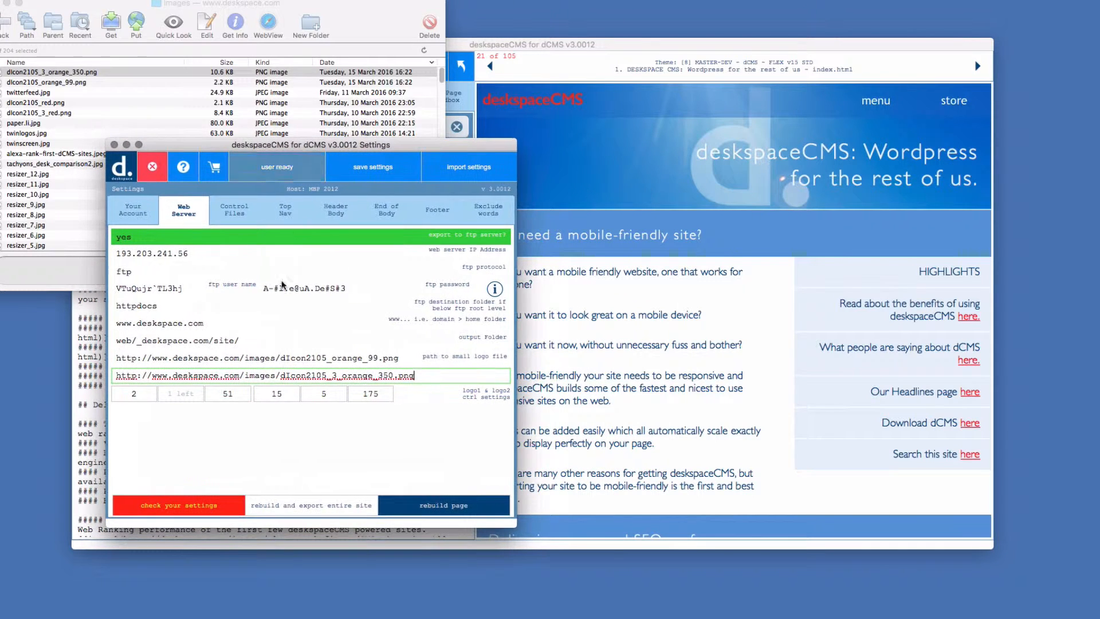
click(272, 423)
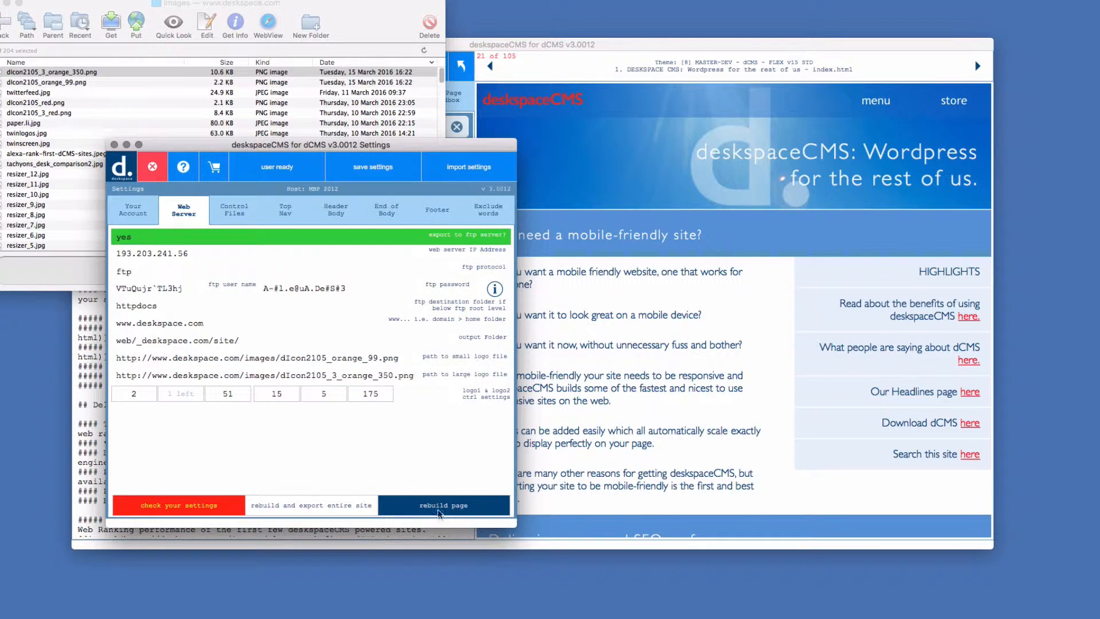
click(441, 506)
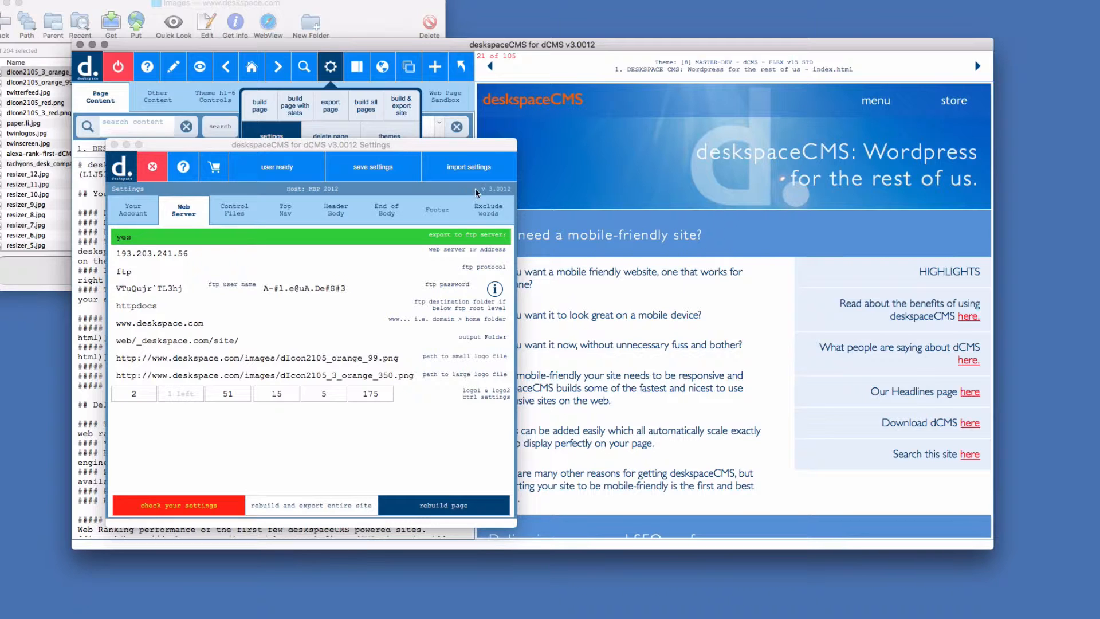
Step: Widen and then narrow the page window to check the large and small logos, and move the settings window clear of the editor
mouse_move(992, 186)
mouse_down()
mouse_move(814, 190)
mouse_move(1005, 196)
mouse_up()
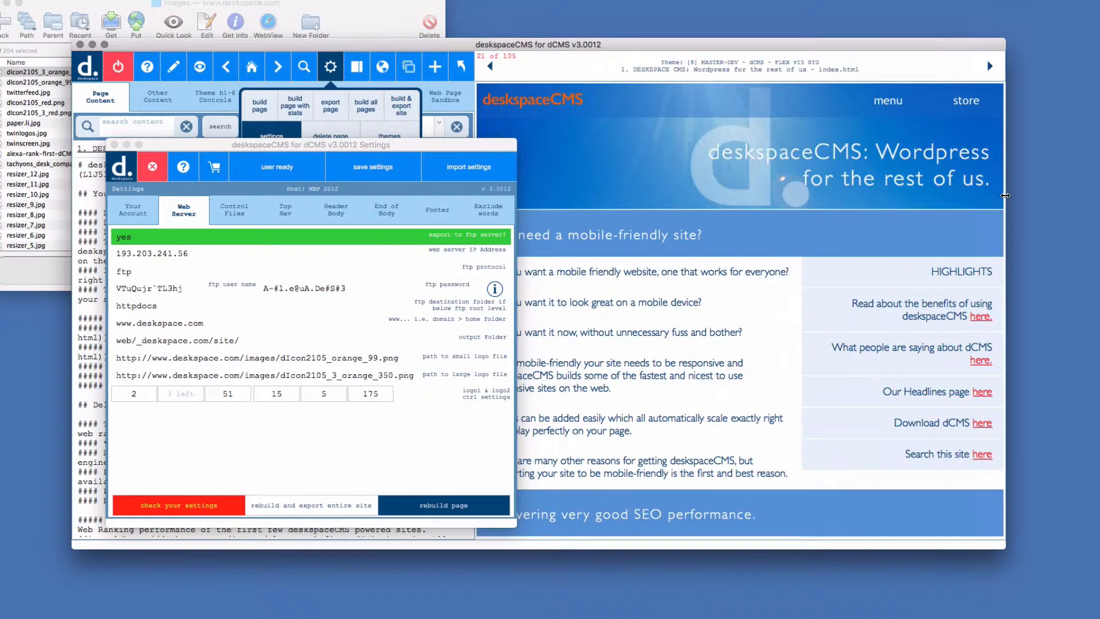
drag(1005, 195, 907, 203)
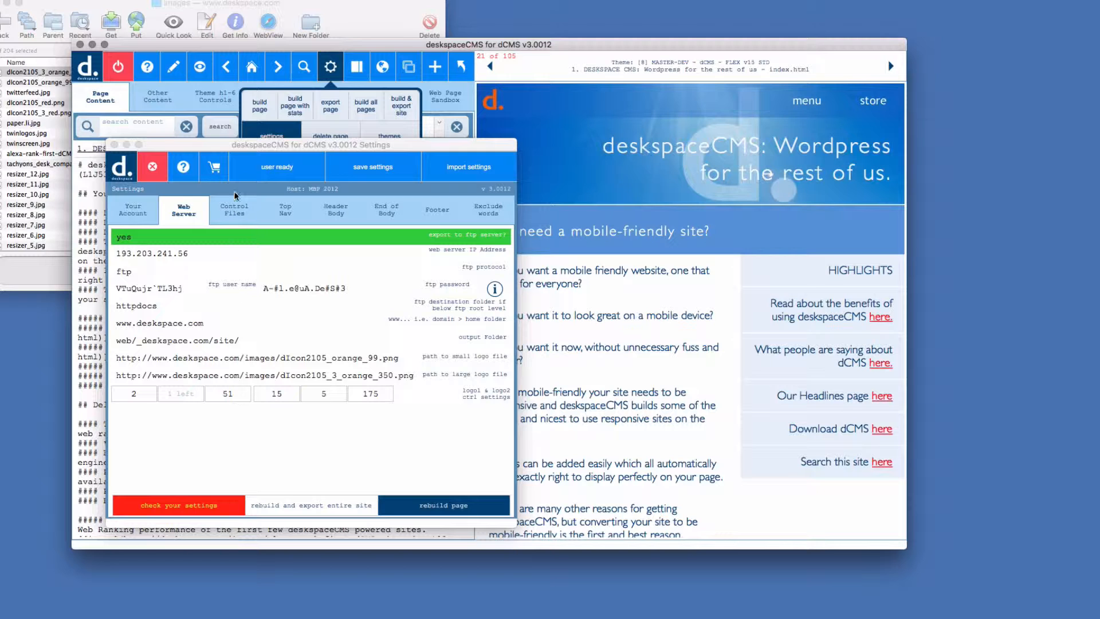
drag(241, 147, 423, 159)
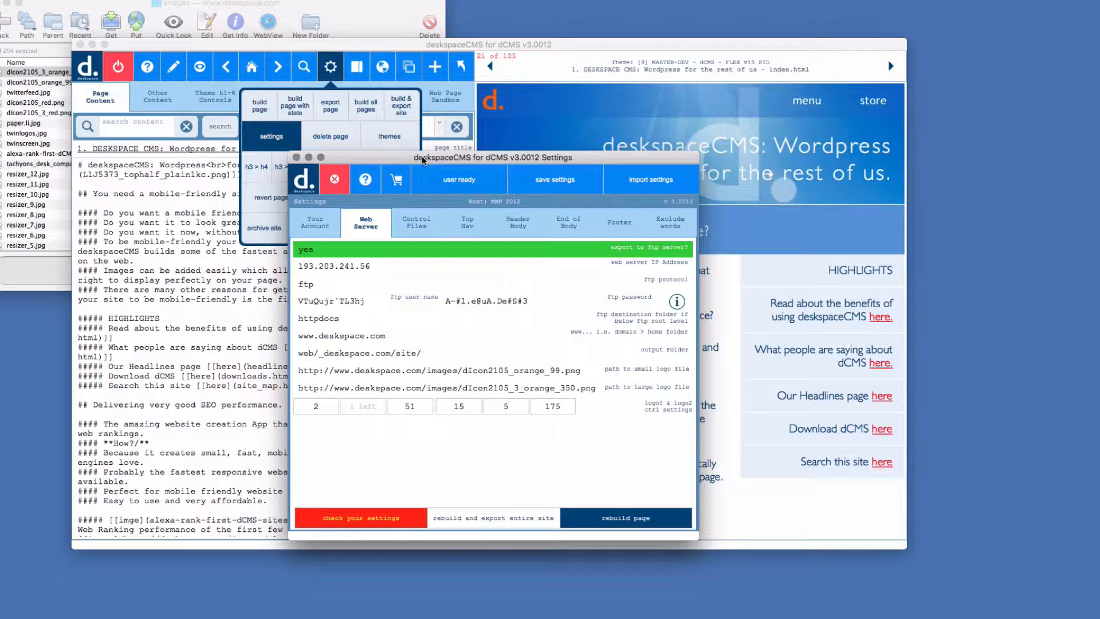
Step: Bring the ImageOptim window into view to examine the compression savings of the two orange logo files, then move it back out of view
key(super+Tab)
key(super+Tab)
key(super+Tab)
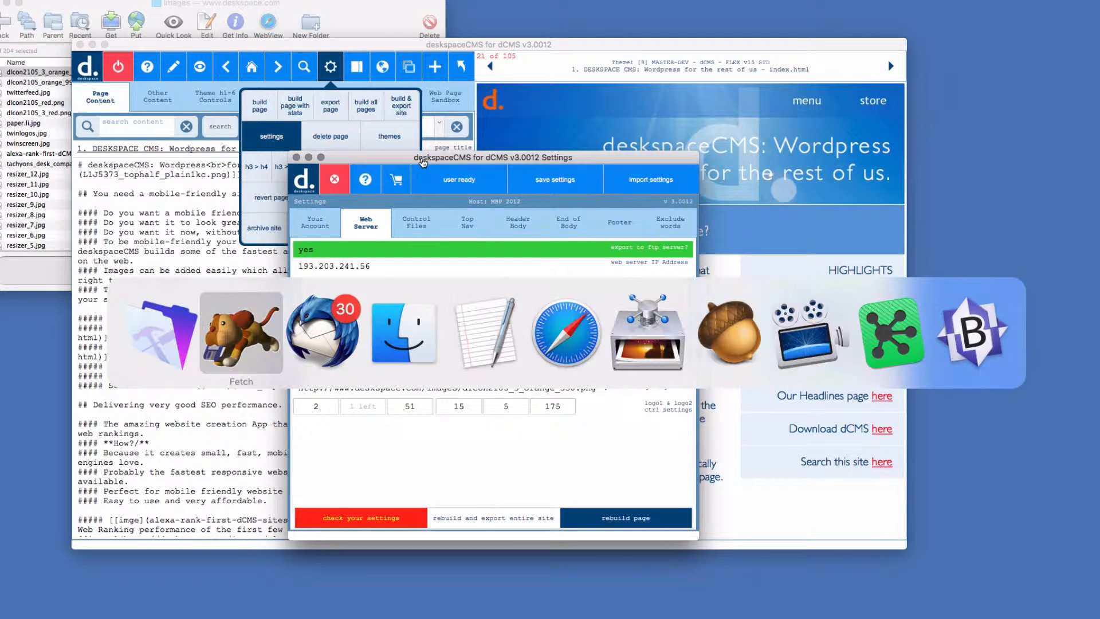
key(super+Tab)
key(super+Tab)
key(super+Tab)
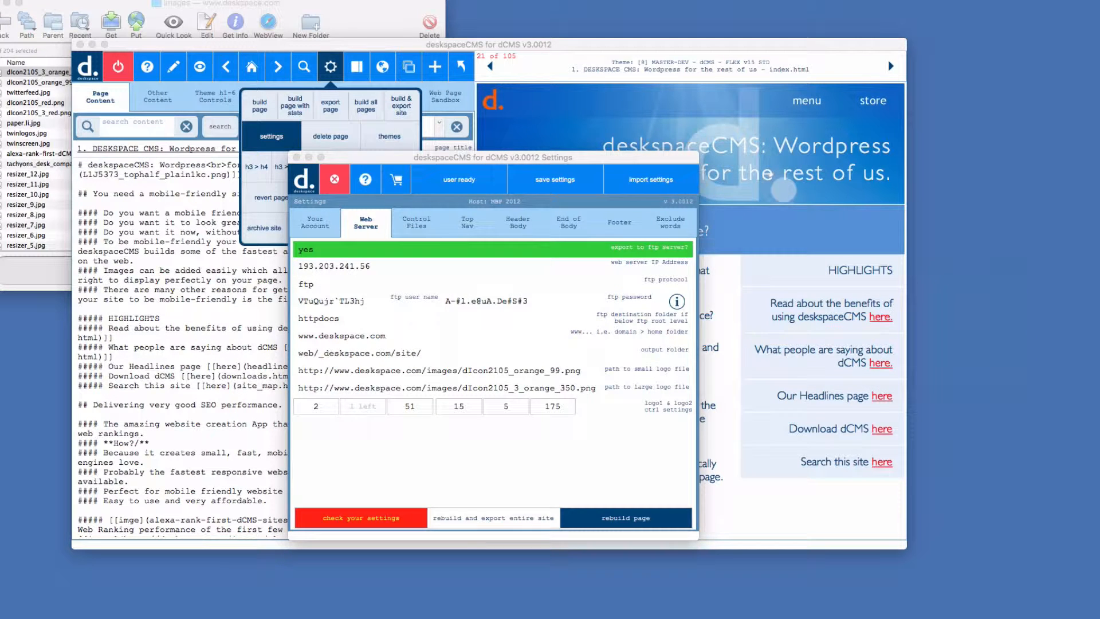
drag(263, 615, 343, 186)
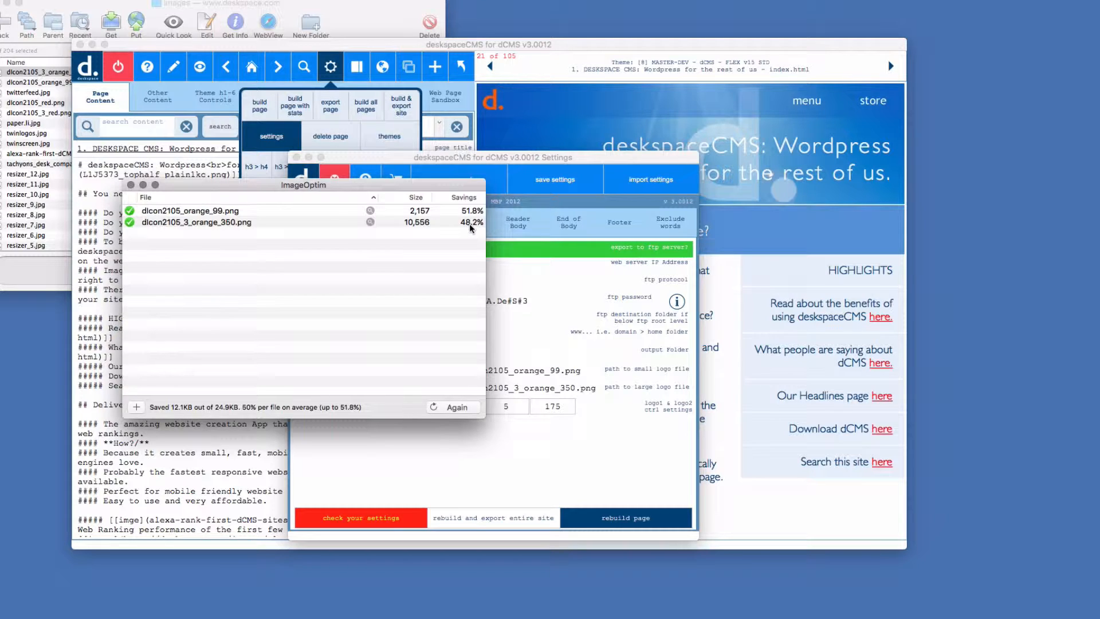
mouse_move(470, 228)
drag(254, 189, 249, 616)
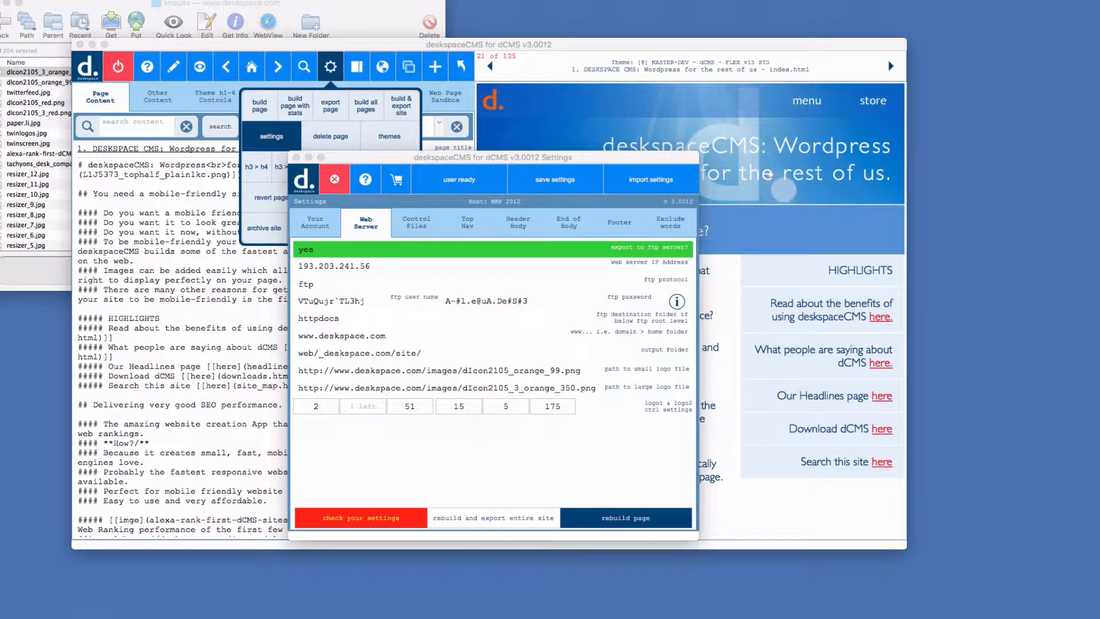
Step: Narrow the file transfer program's images folder window and move it out of view
click(100, 6)
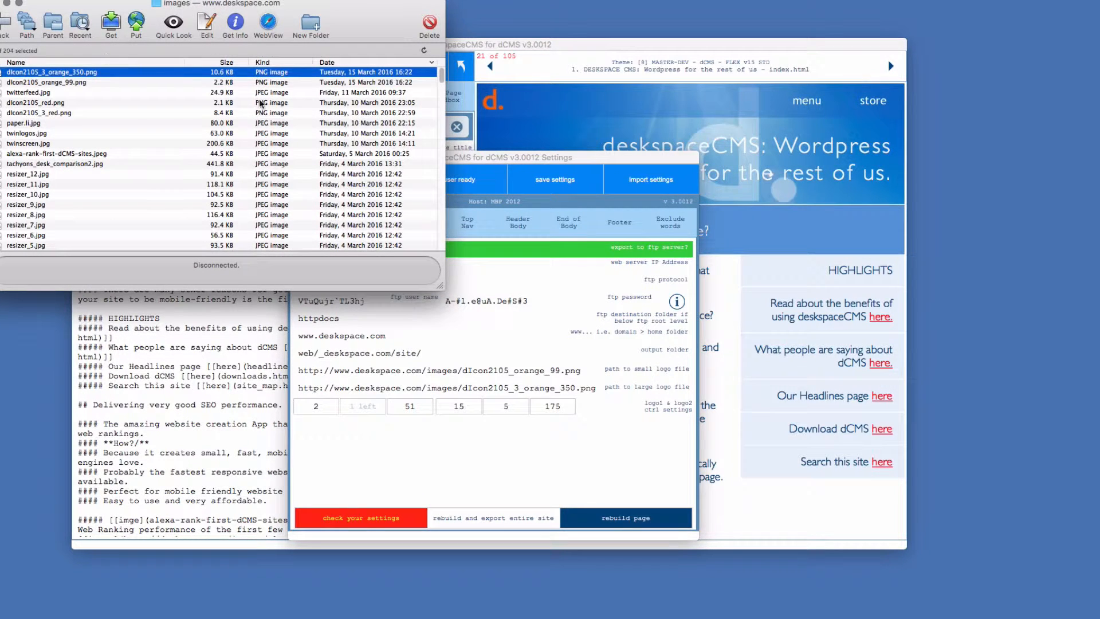
drag(440, 285, 271, 277)
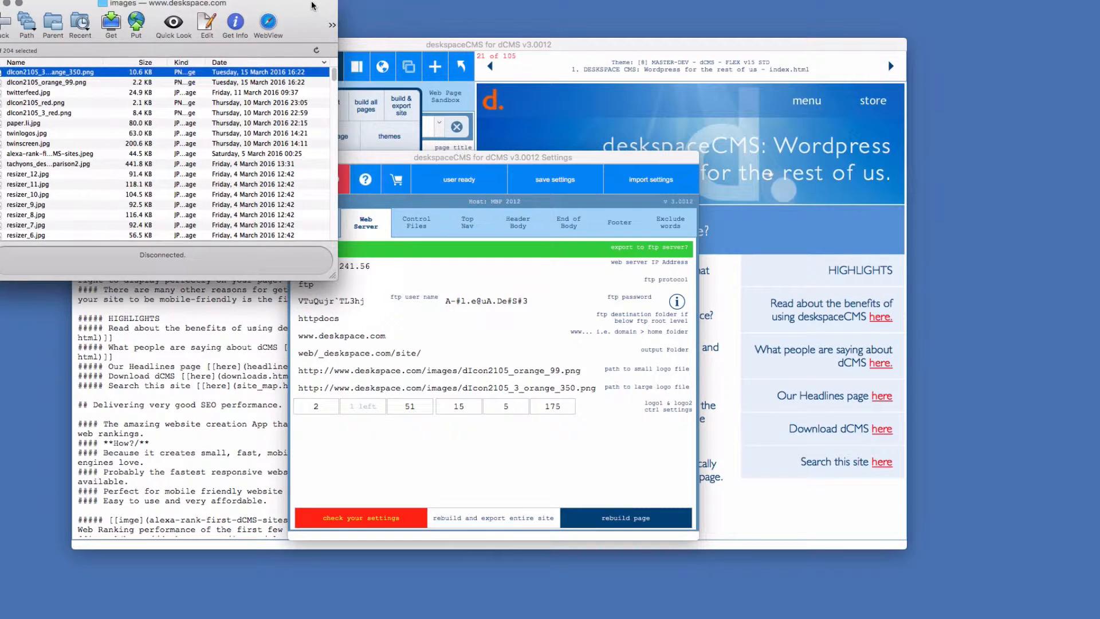
drag(312, 6, 101, 617)
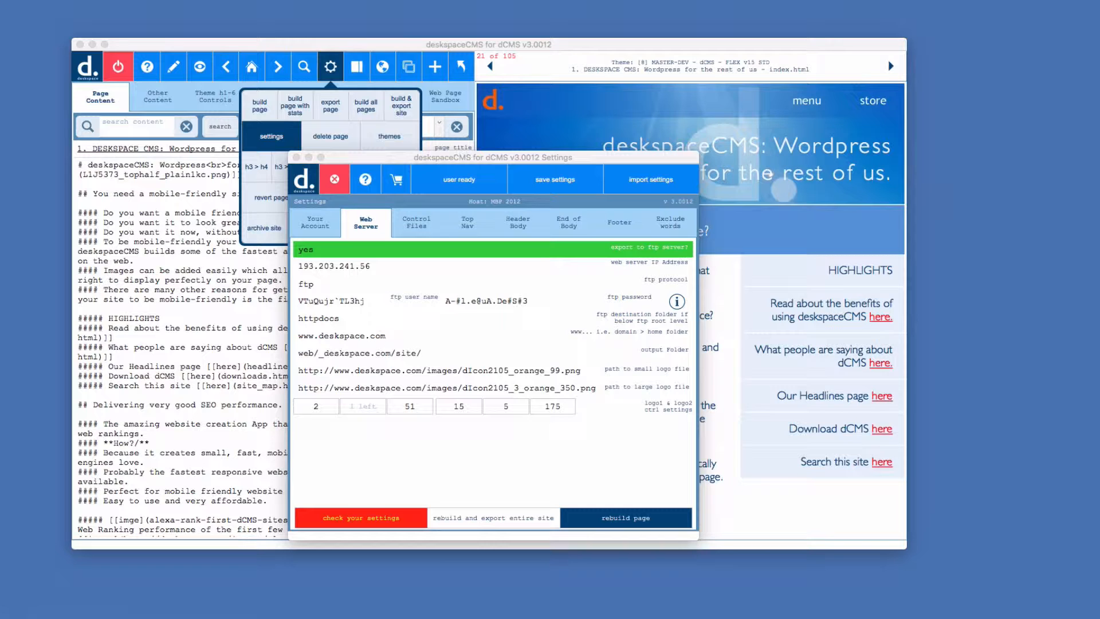
Step: Rebuild the page once more from the settings window and close the settings
drag(448, 159, 457, 135)
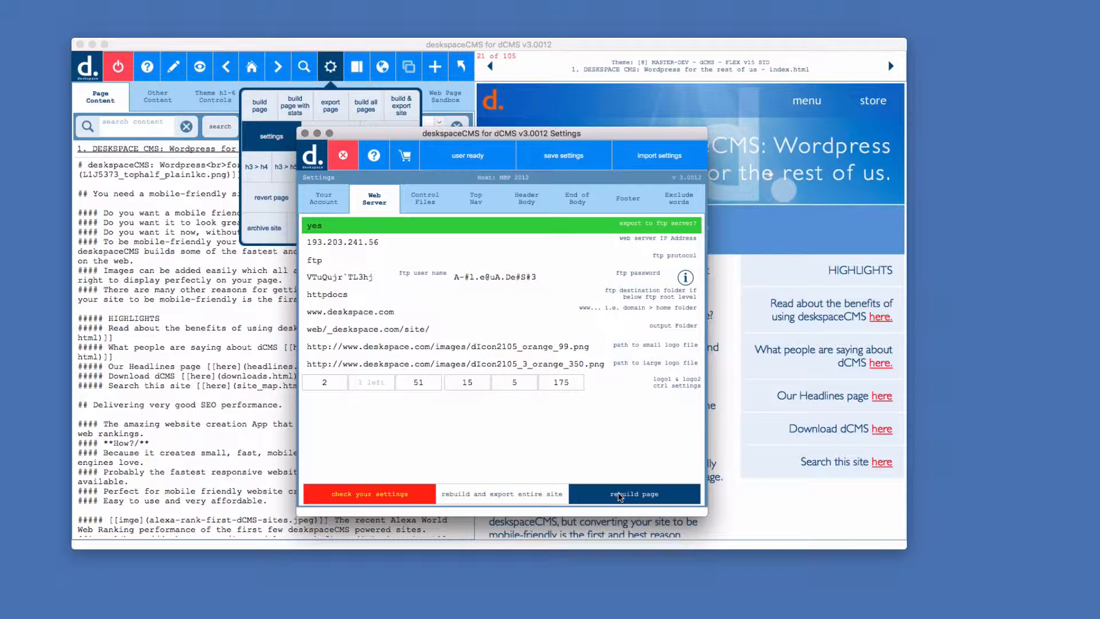
click(619, 497)
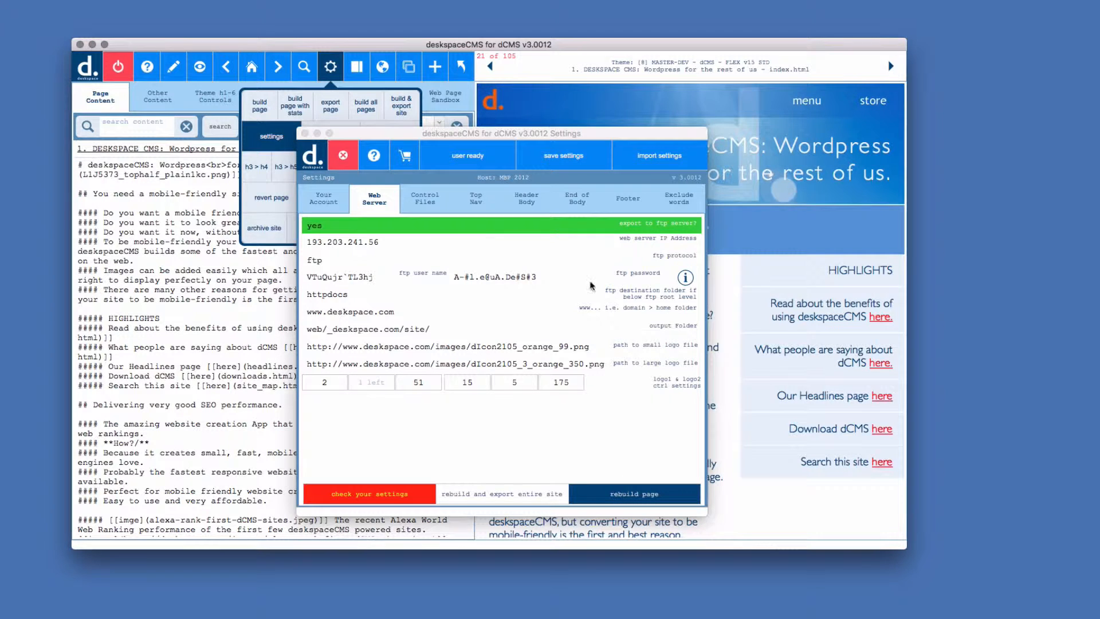
click(351, 157)
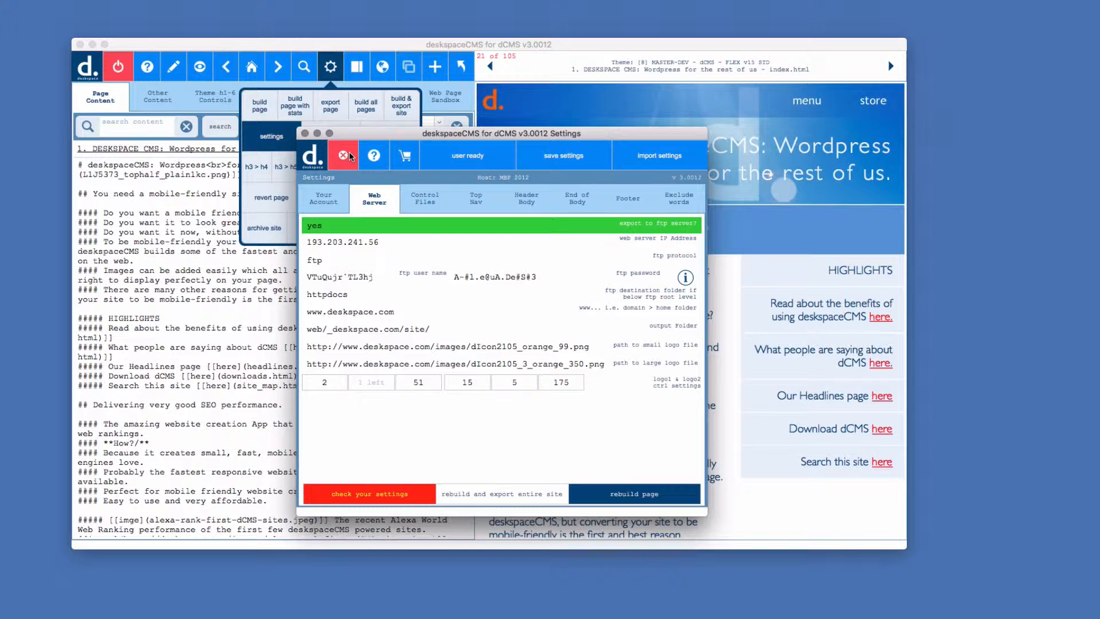
click(349, 157)
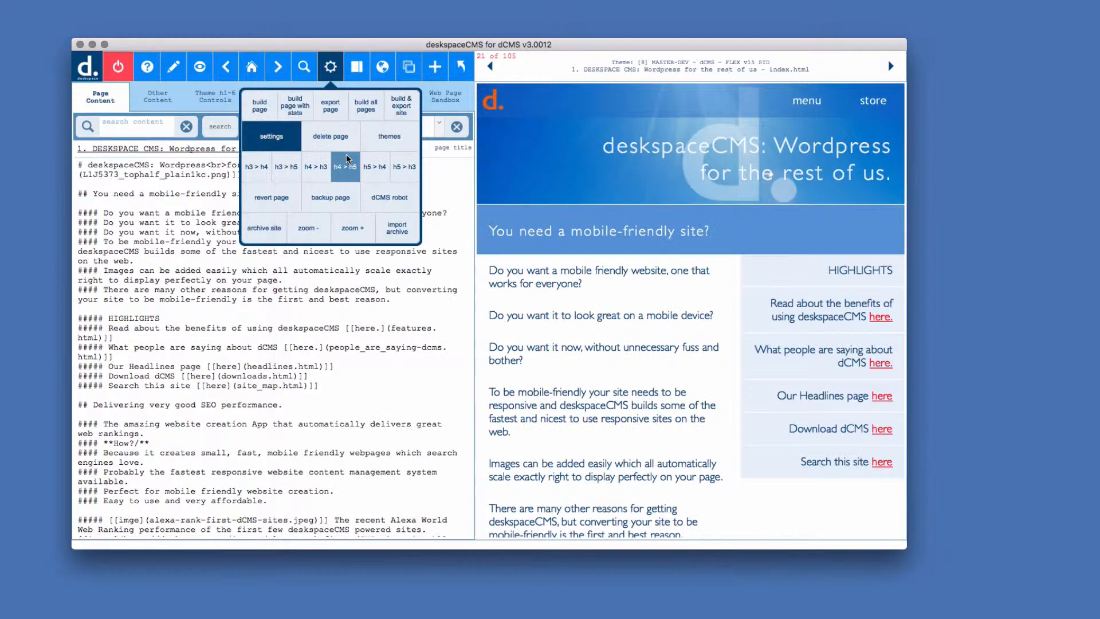
Step: Build and export the site, choosing to rebuild the entire site rather than only the edited pages
click(403, 110)
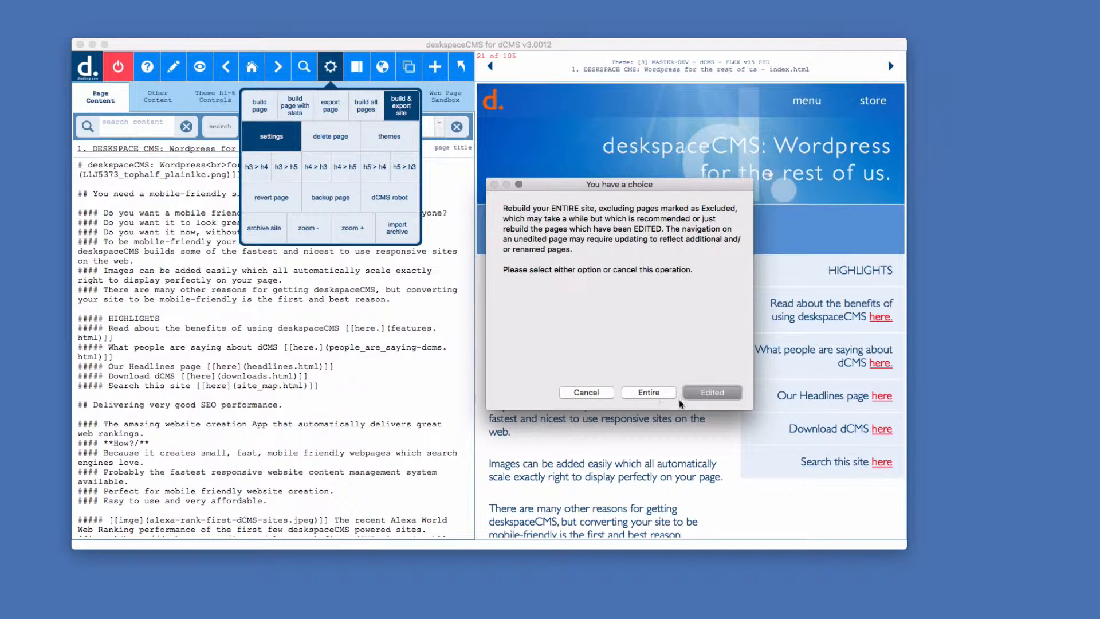
click(663, 395)
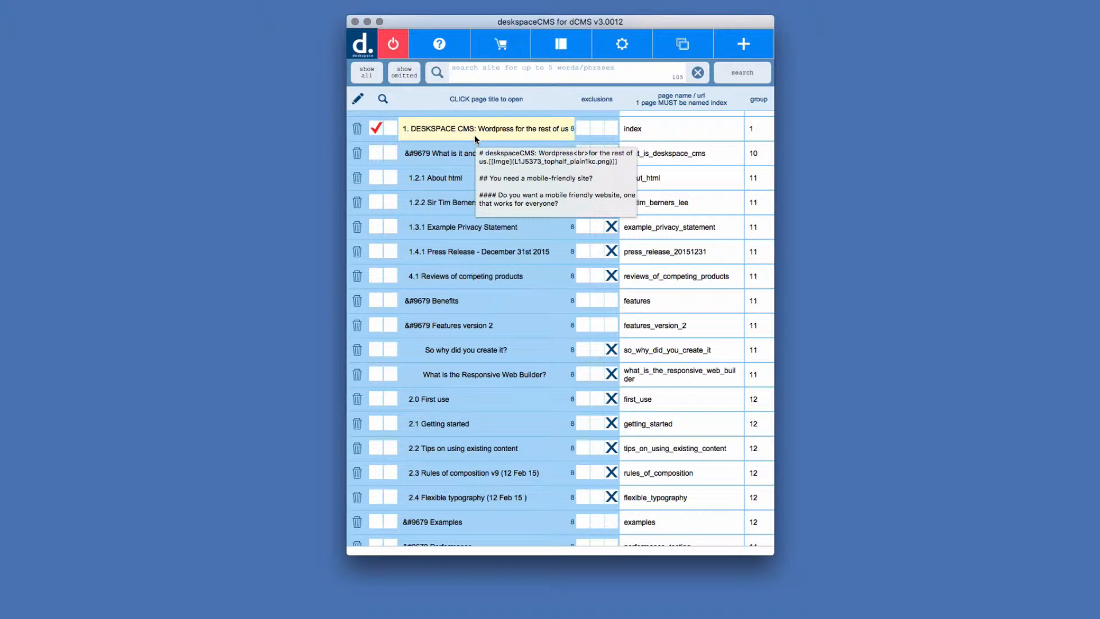
Step: Open the index page, show its live web version and go forward two pages to 1.2.1 About html to check the logo
click(475, 130)
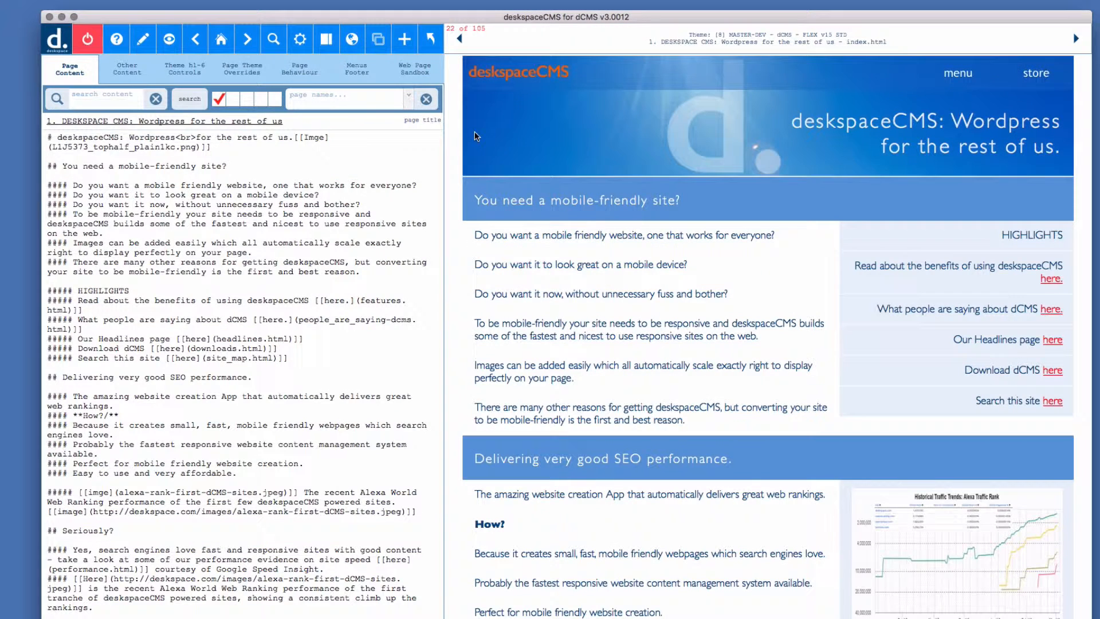
click(352, 39)
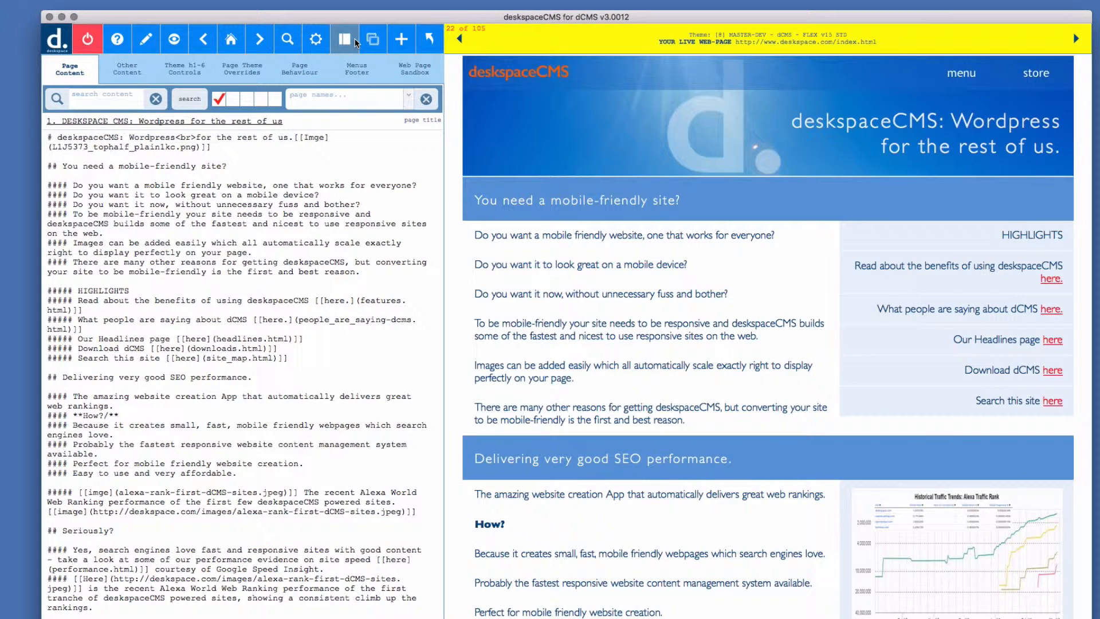
click(258, 40)
click(258, 40)
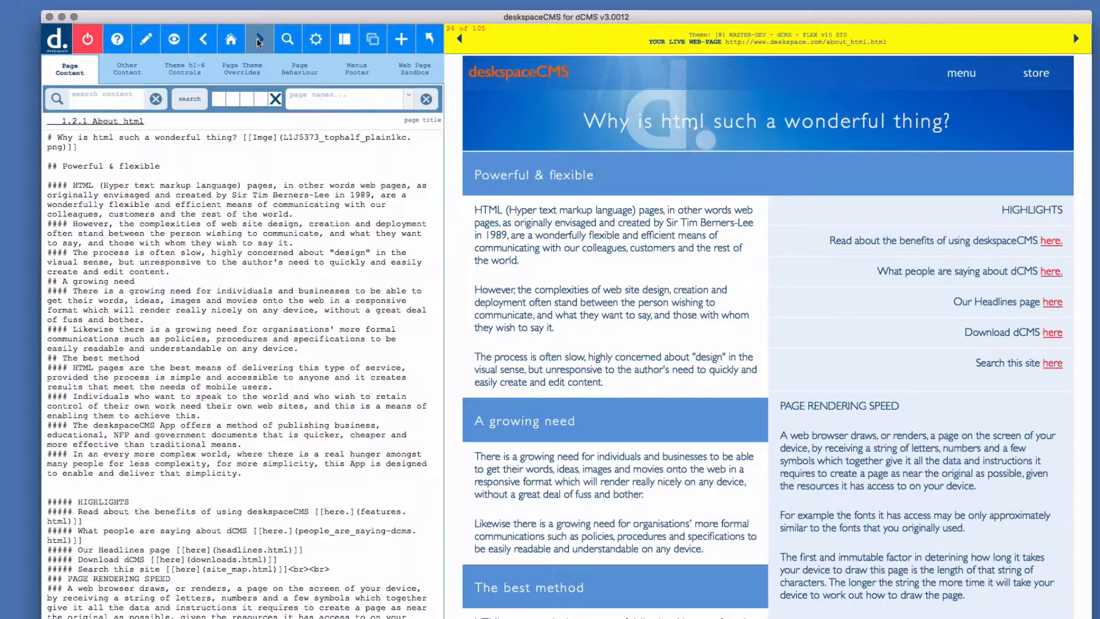
key(super+Tab)
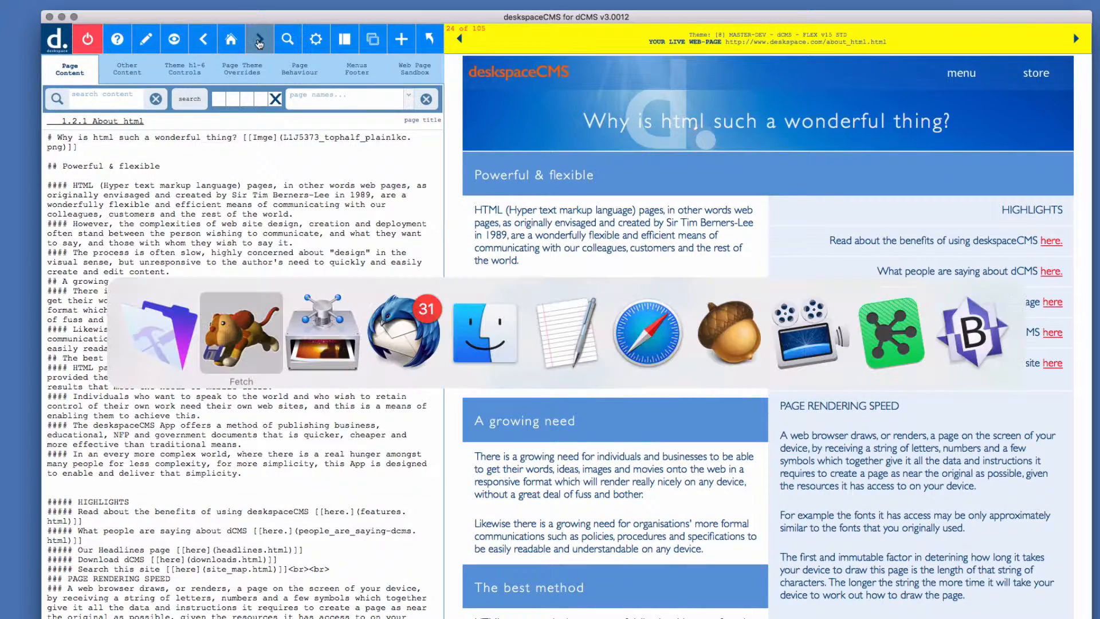
key(super+Tab)
key(super+Tab)
key(super+Tab)
key(super+Tab)
key(super+Tab)
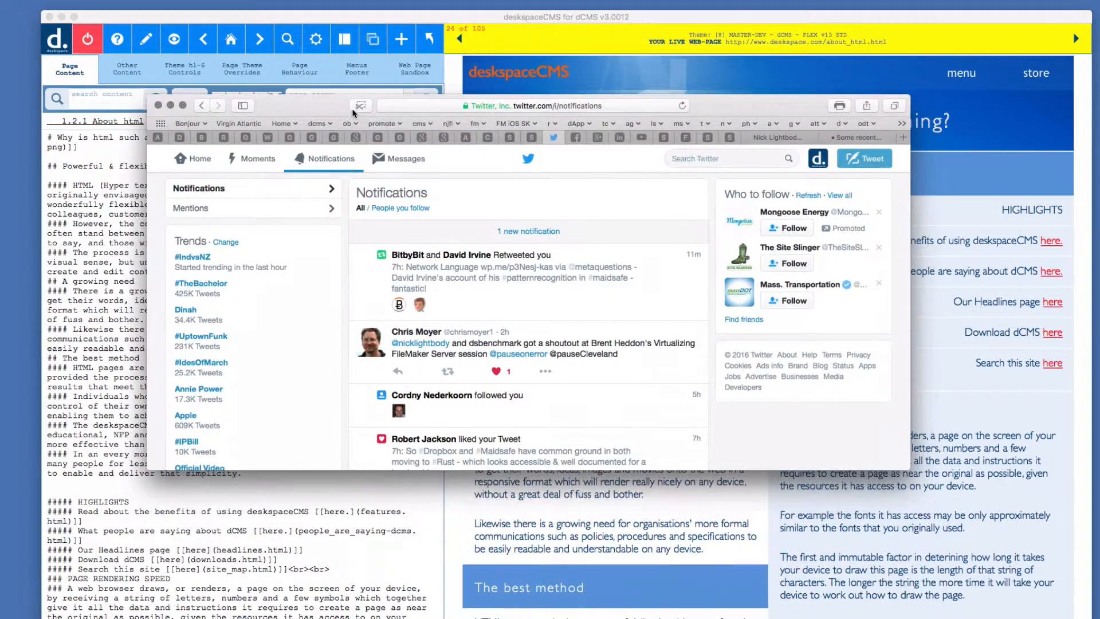
click(180, 137)
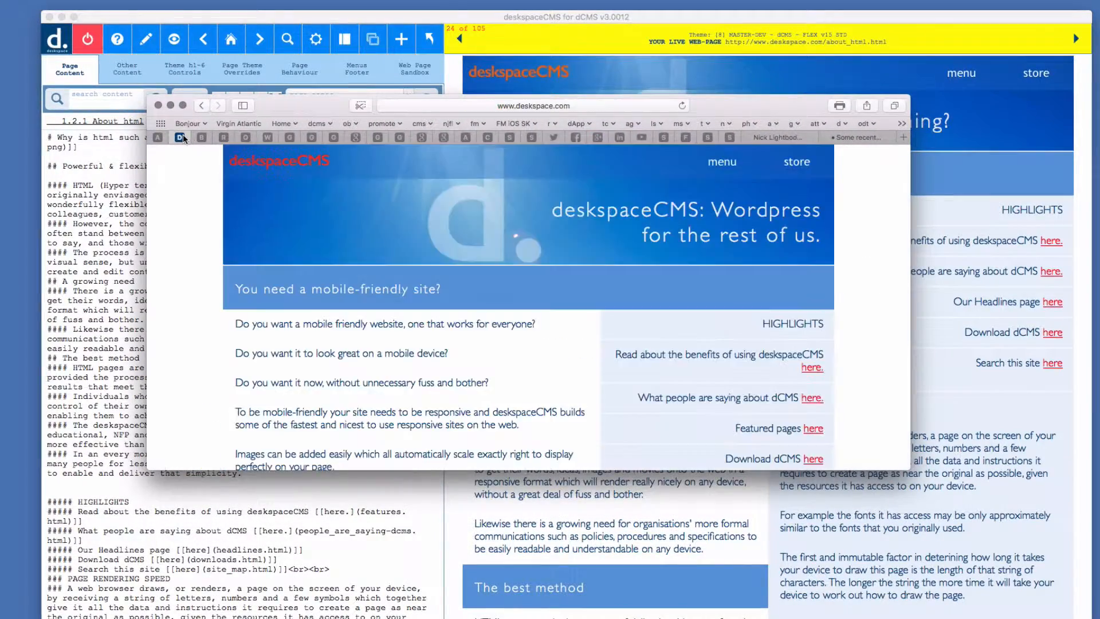
click(682, 105)
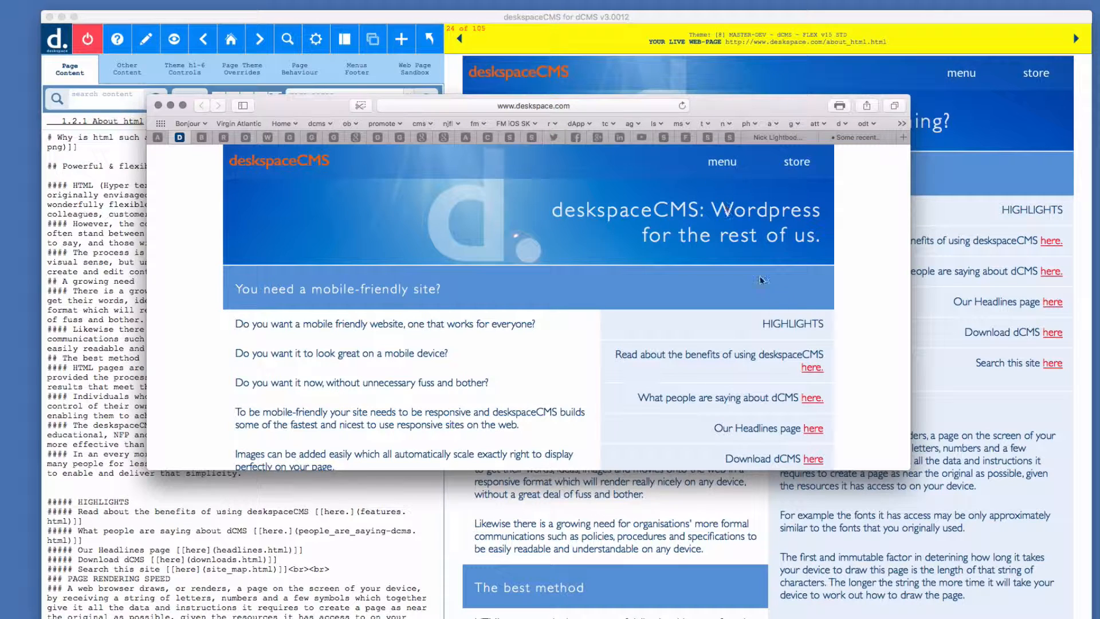
drag(911, 470, 878, 614)
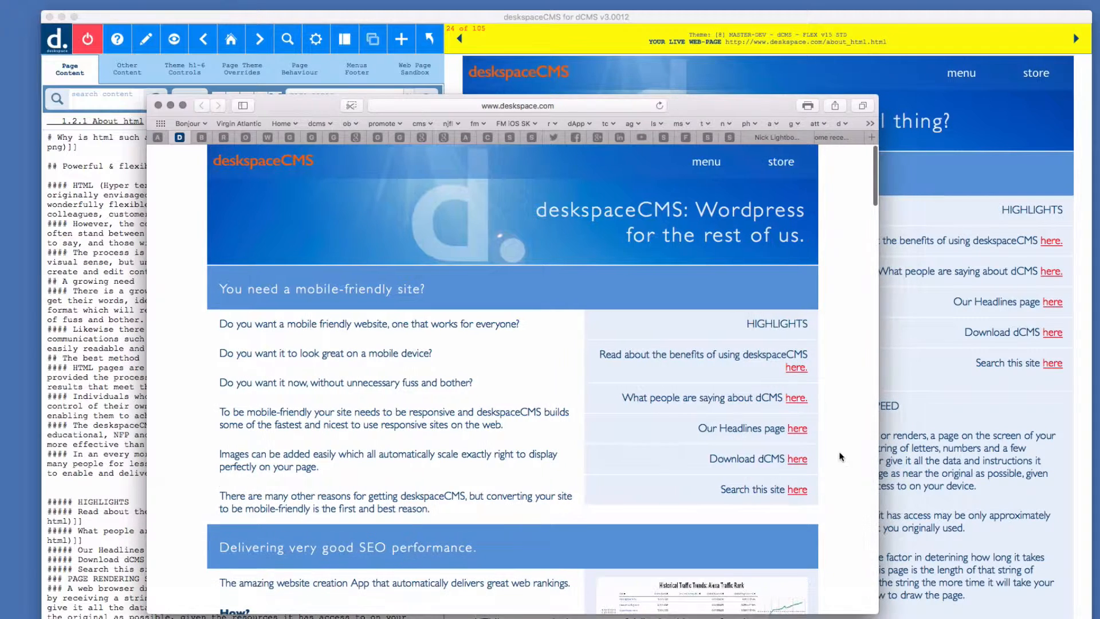
drag(731, 113, 796, 88)
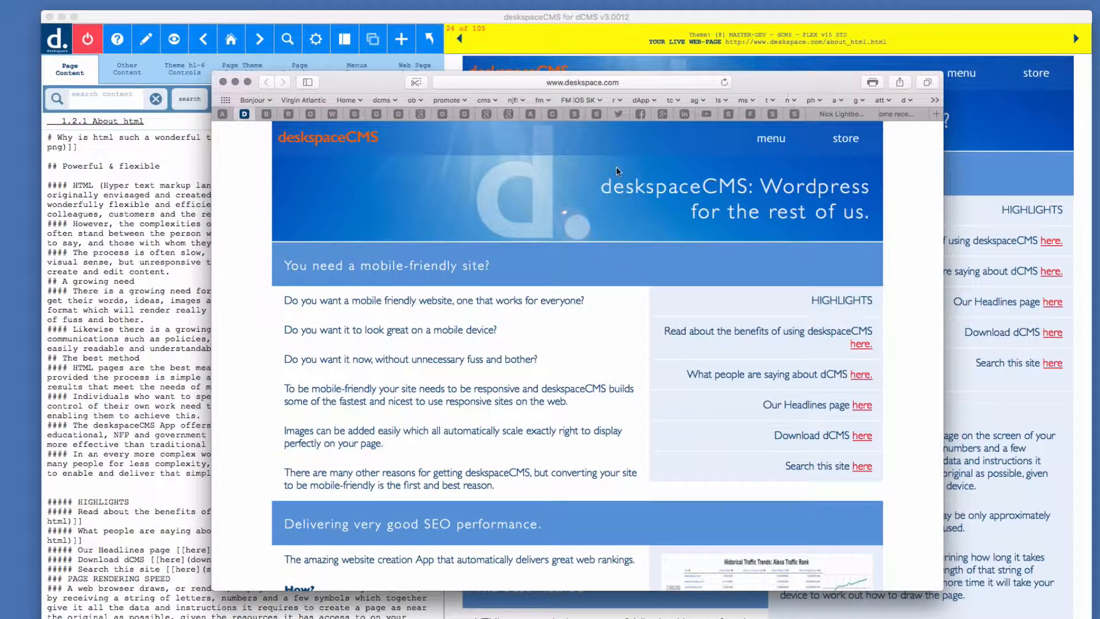